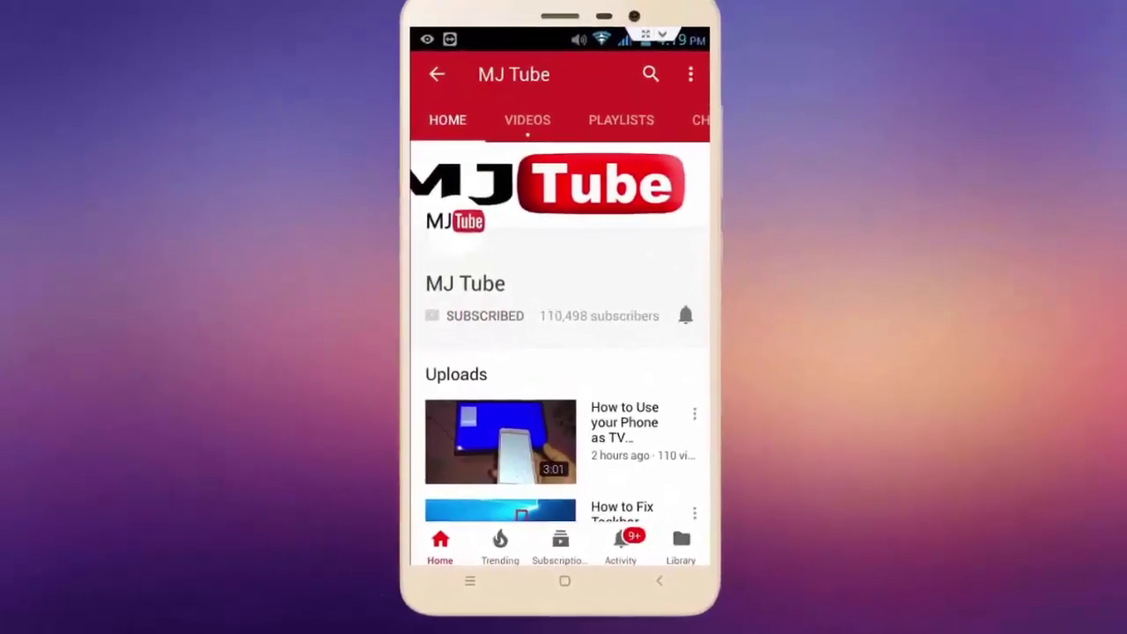
Launch Paint 3D through a Start menu search for 'paint3d' and begin a new project.
click(685, 315)
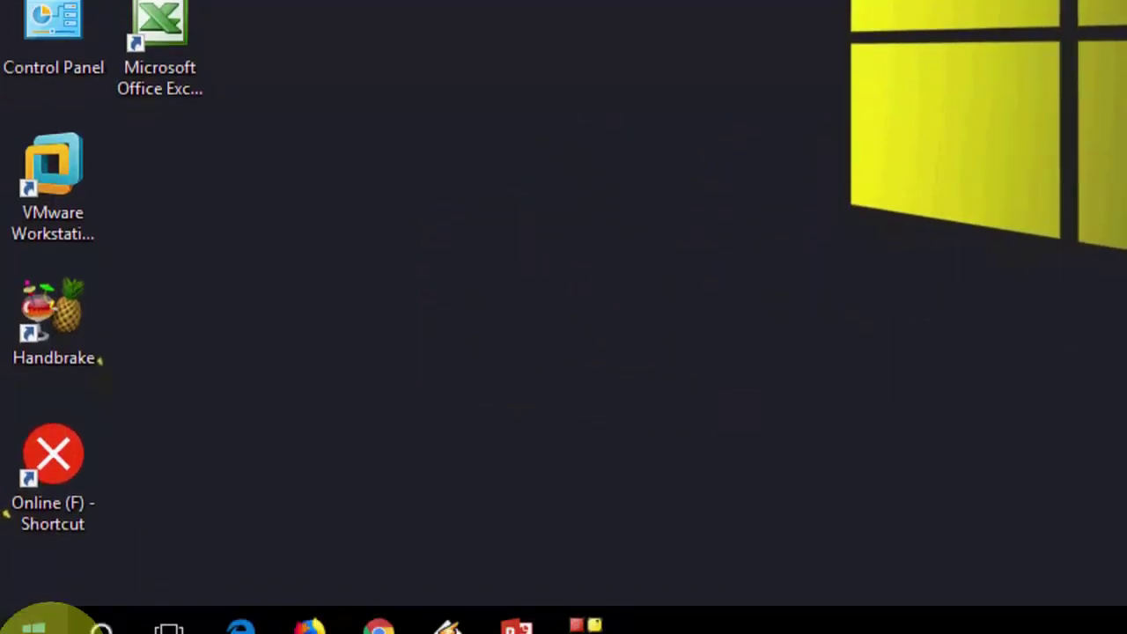
click(33, 623)
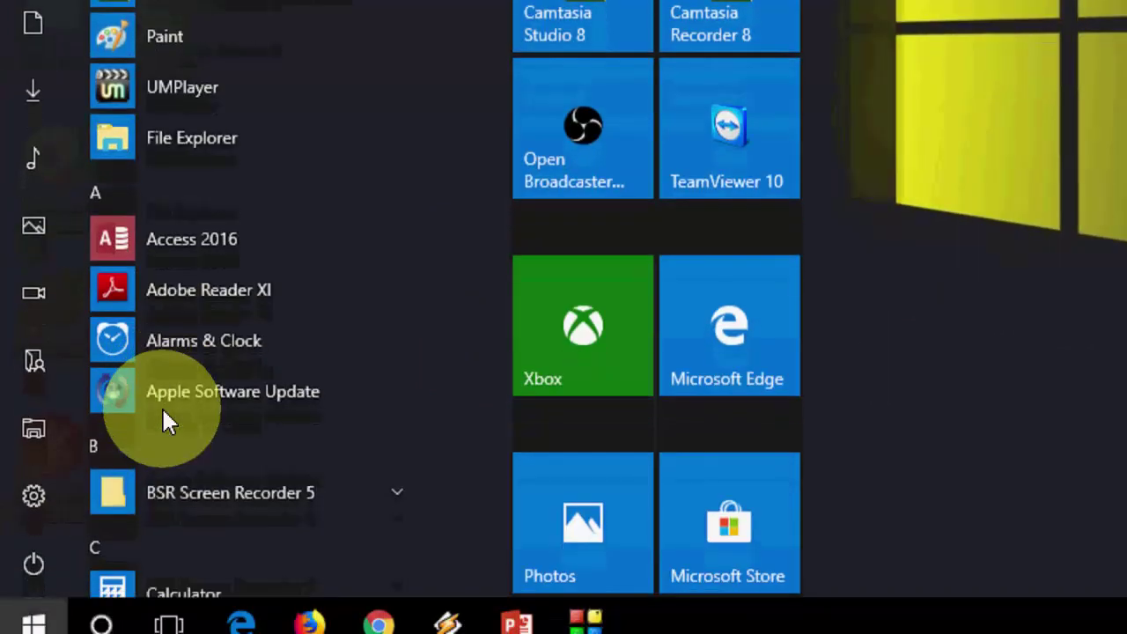
text(paint3d)
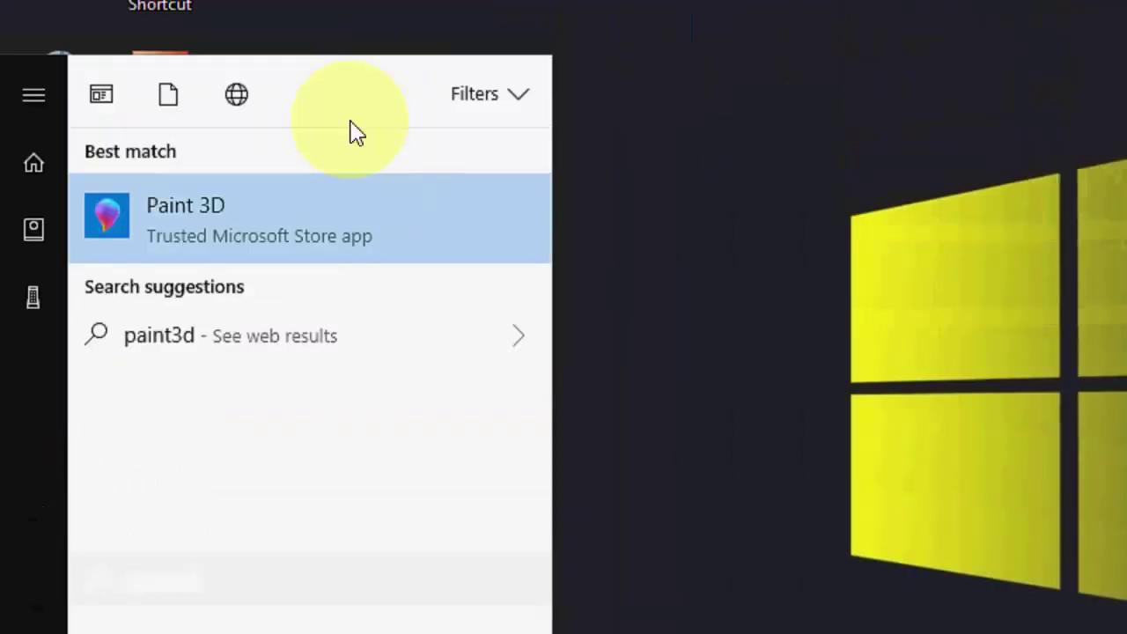
click(365, 230)
click(692, 176)
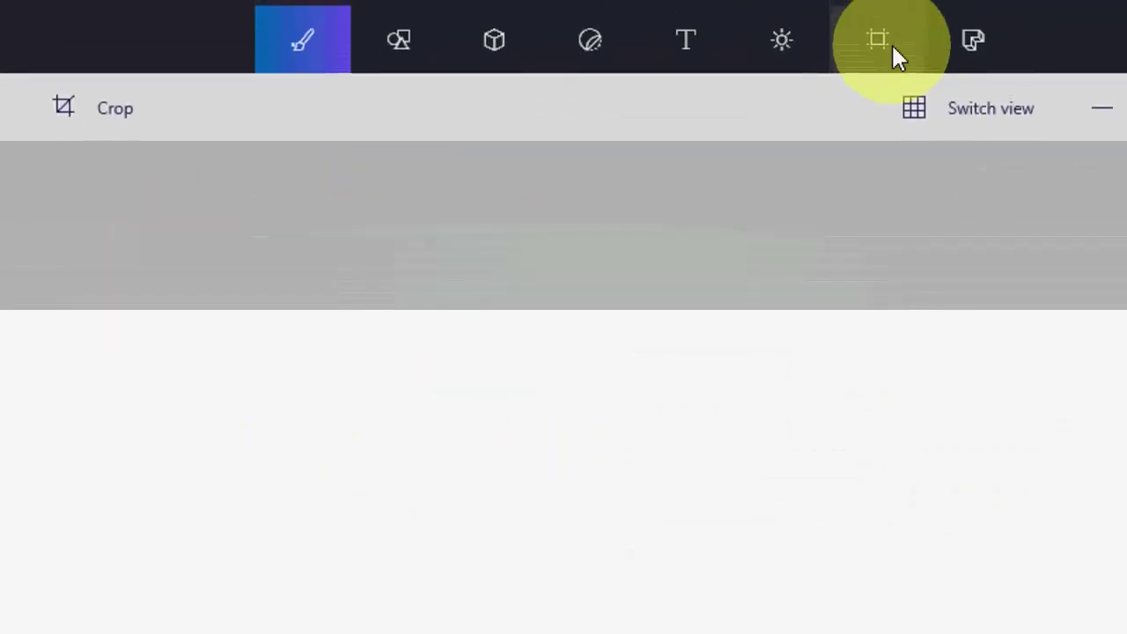
Switch the Transparent canvas setting to On in the Canvas panel.
click(895, 78)
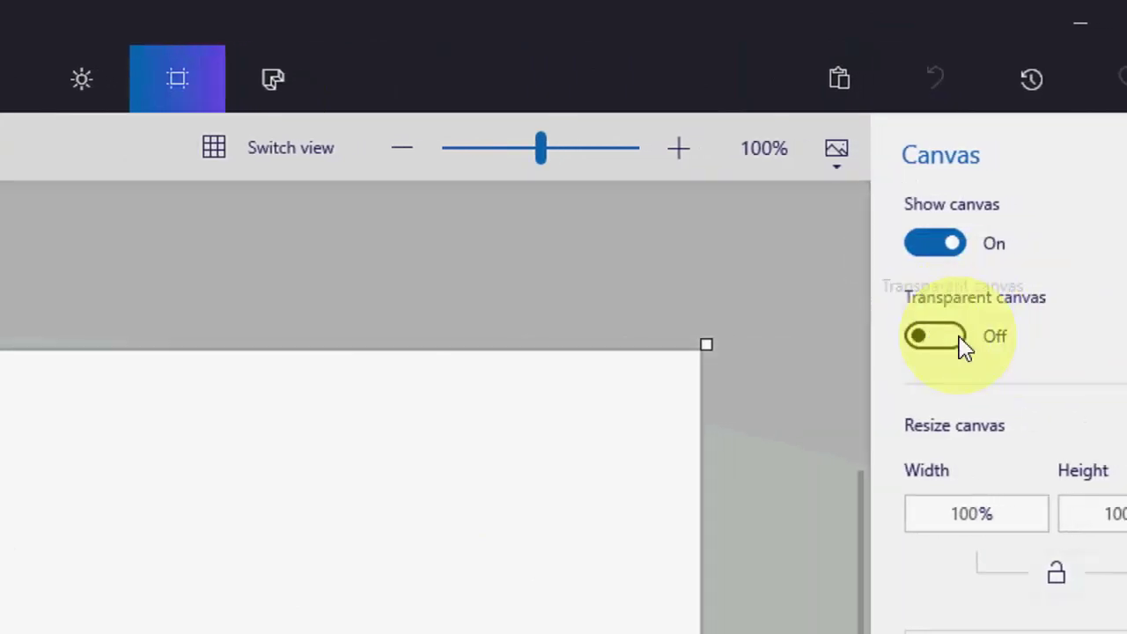
click(961, 341)
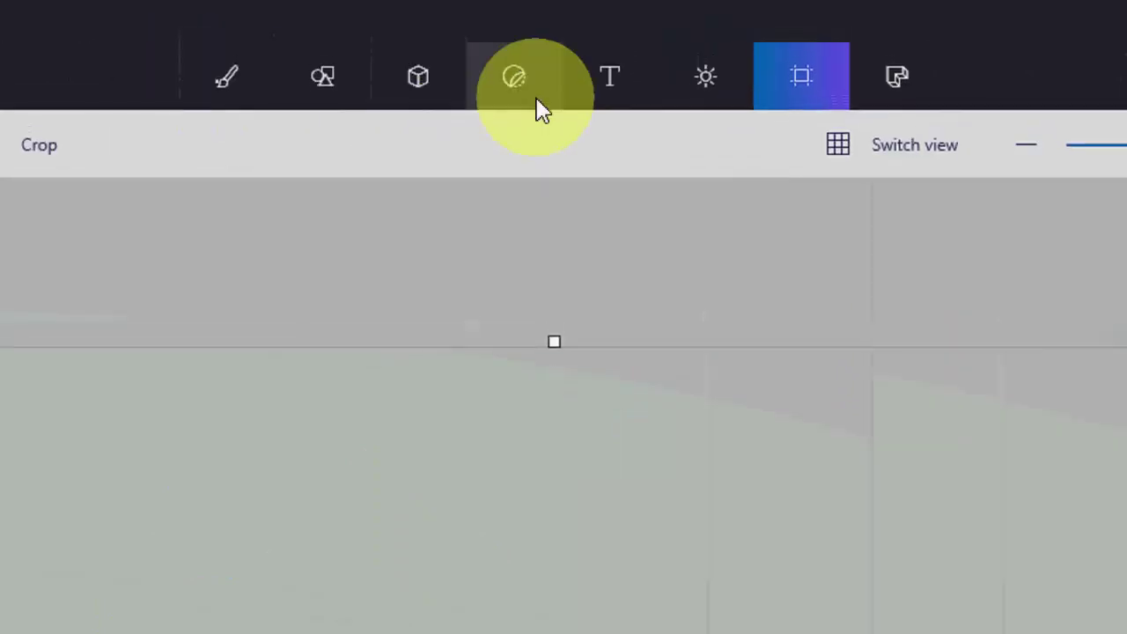
Place a 3D text box on the canvas reading 'MJ Tube'.
click(594, 70)
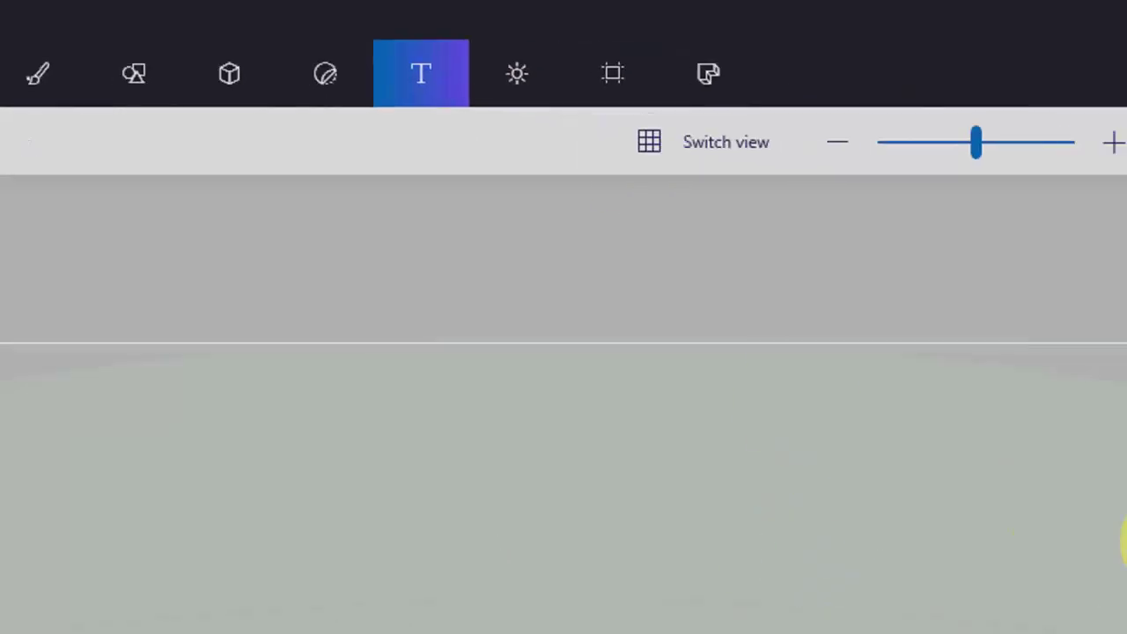
click(1038, 253)
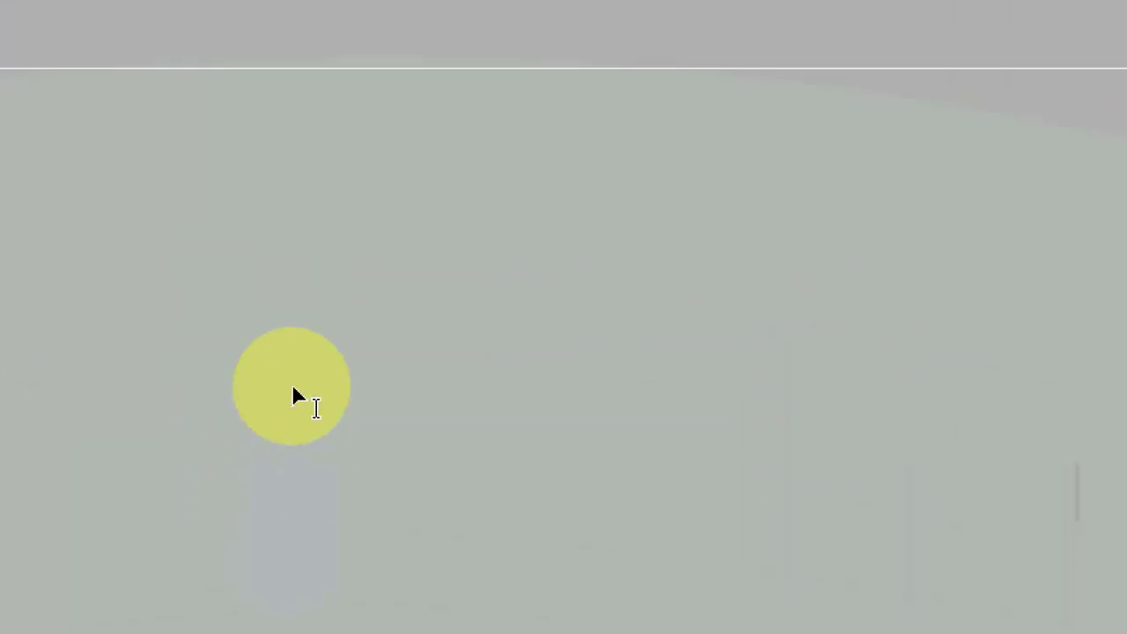
click(291, 385)
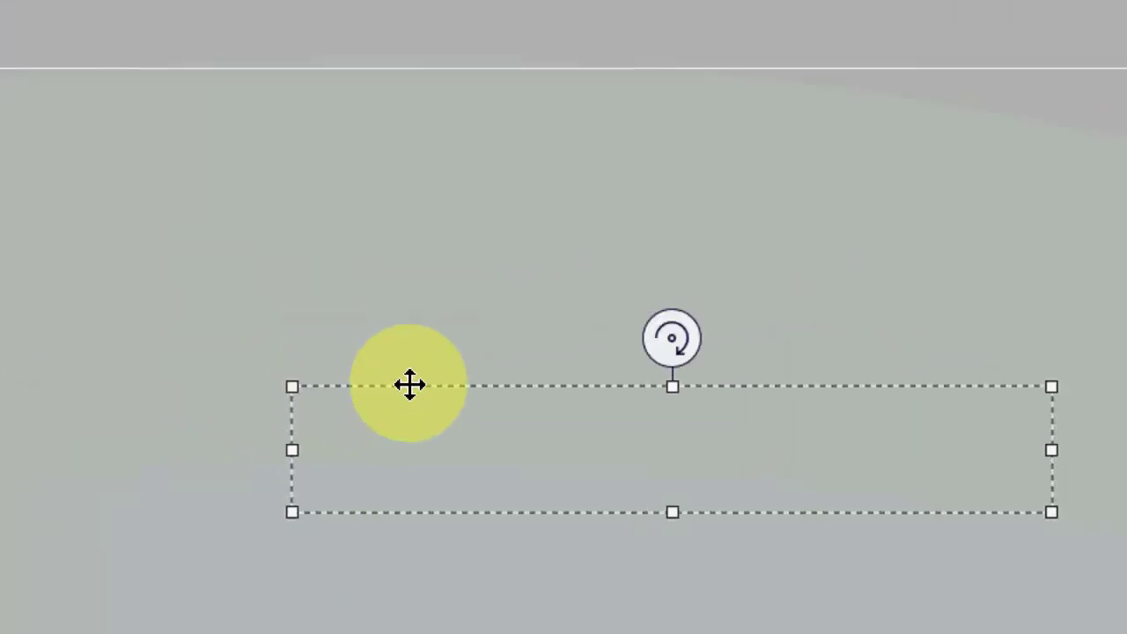
text(MJ Tube)
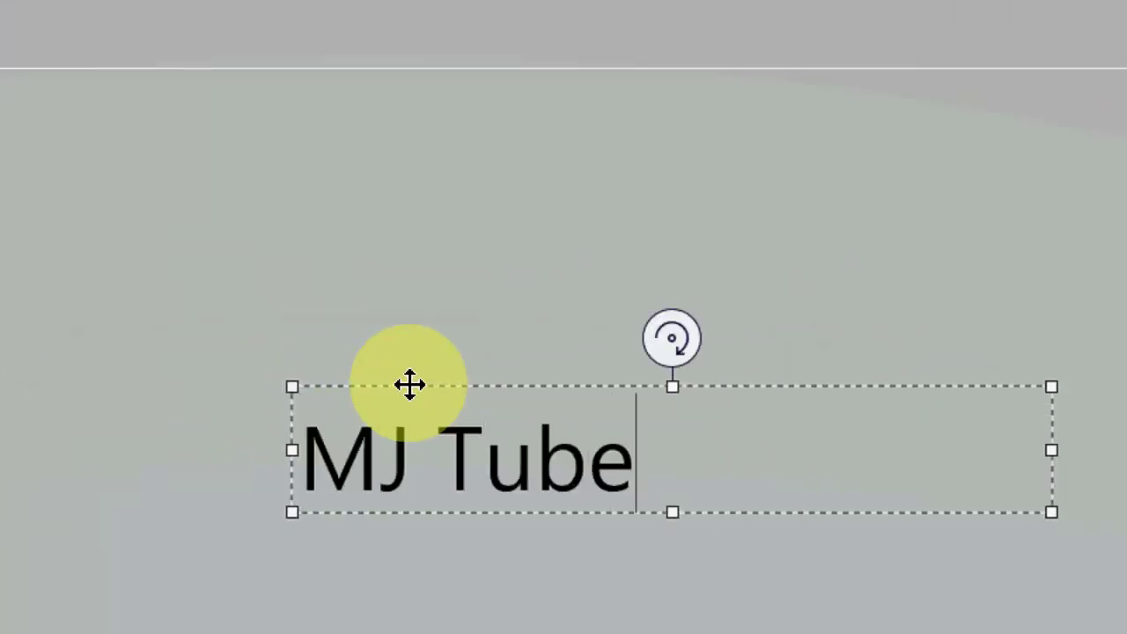
Format all the MJ Tube text as bold red Tahoma.
key(ctrl+a)
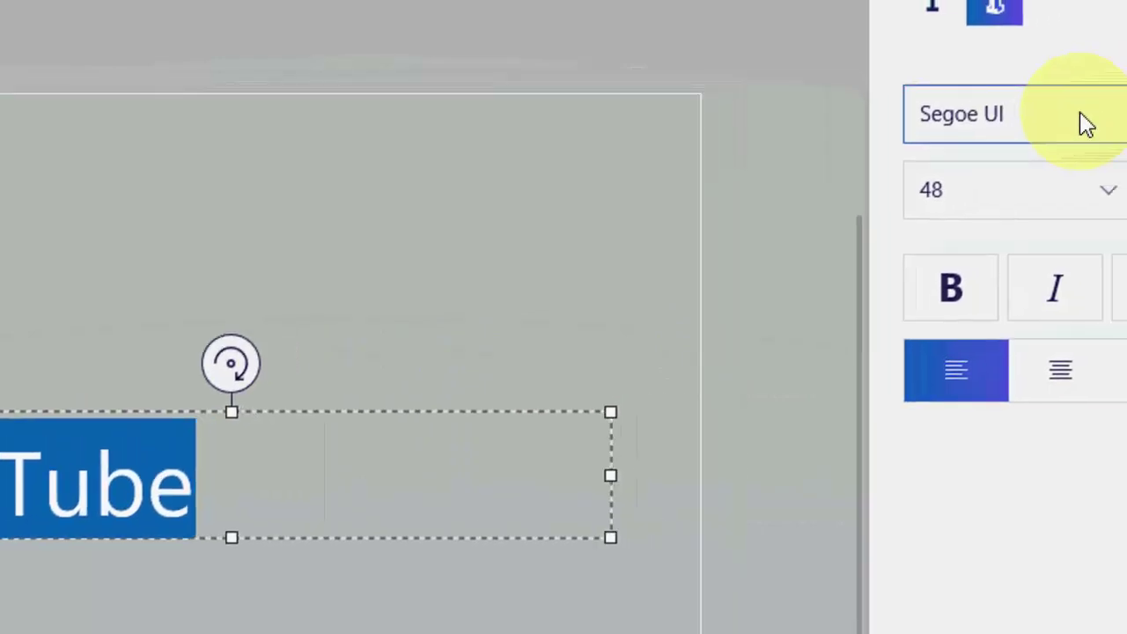
click(1082, 120)
click(1021, 150)
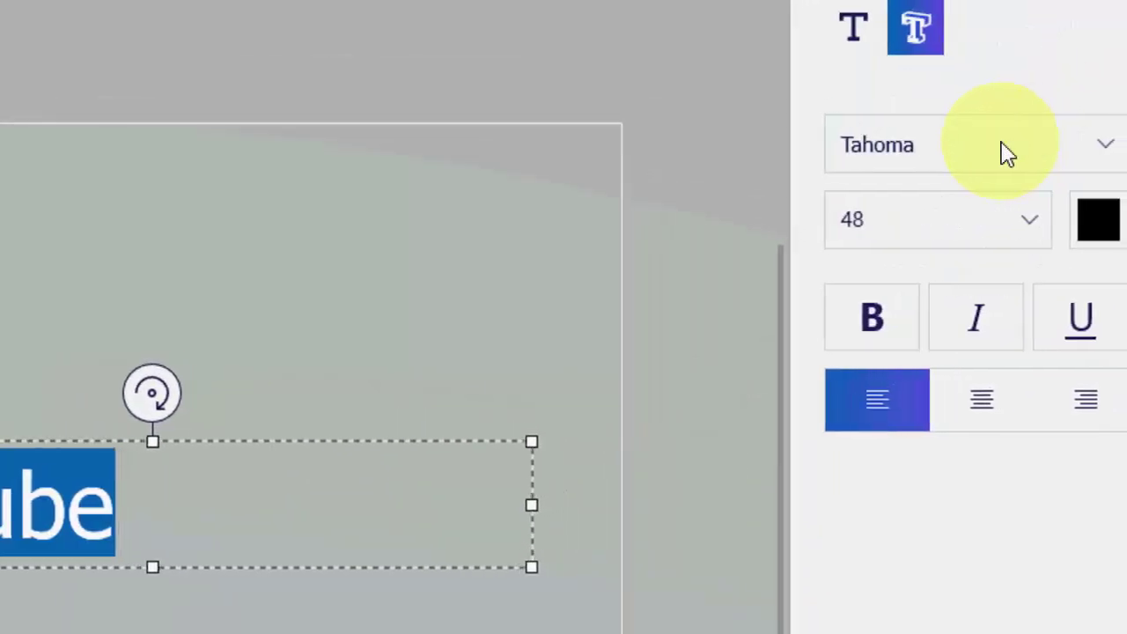
click(887, 337)
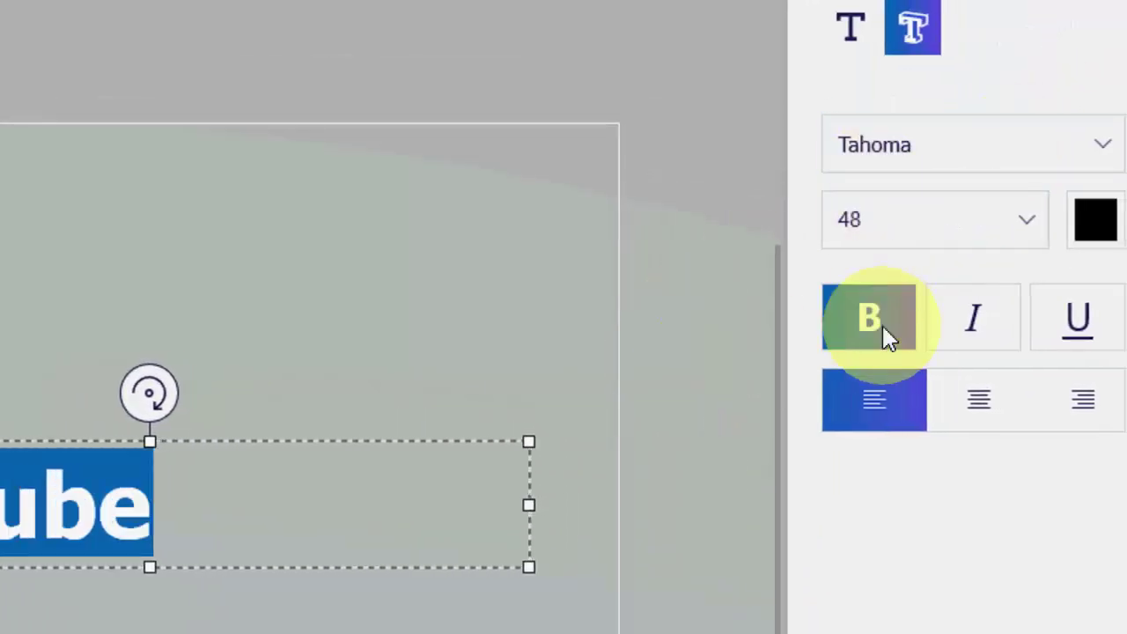
click(1066, 224)
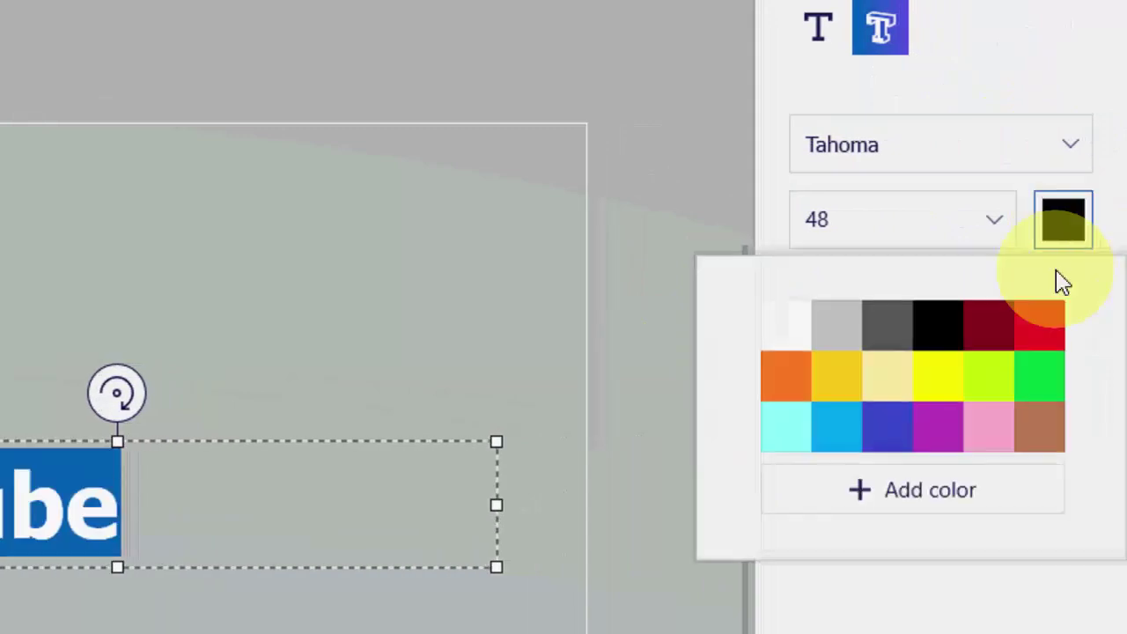
click(1039, 333)
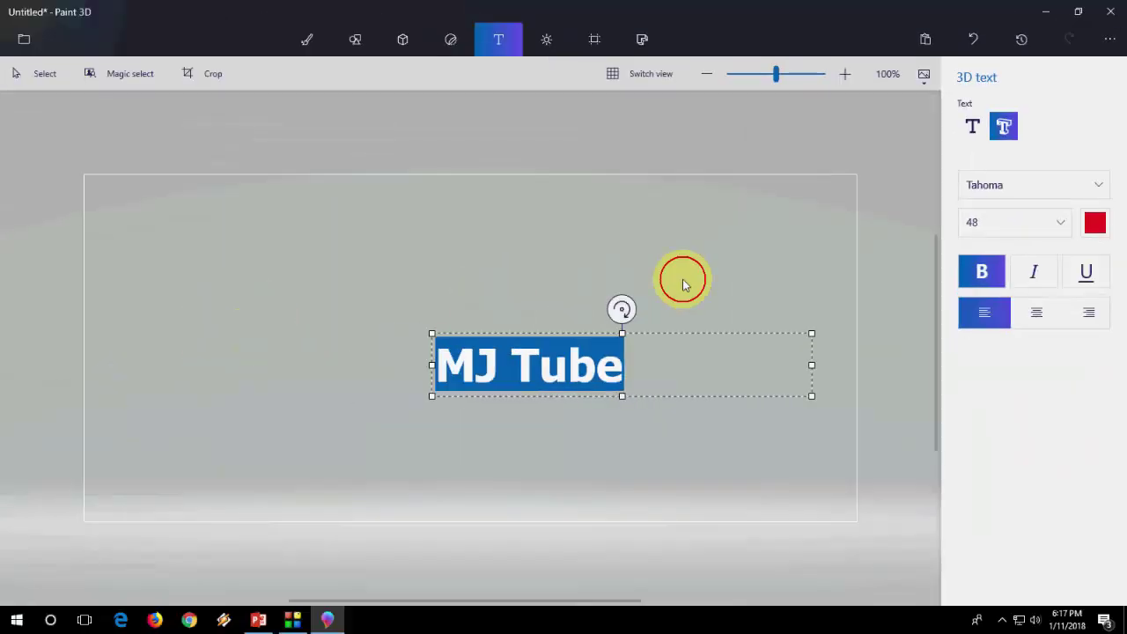
Commit the red MJ Tube text and rotate it to a slight upward 3D tilt.
click(586, 276)
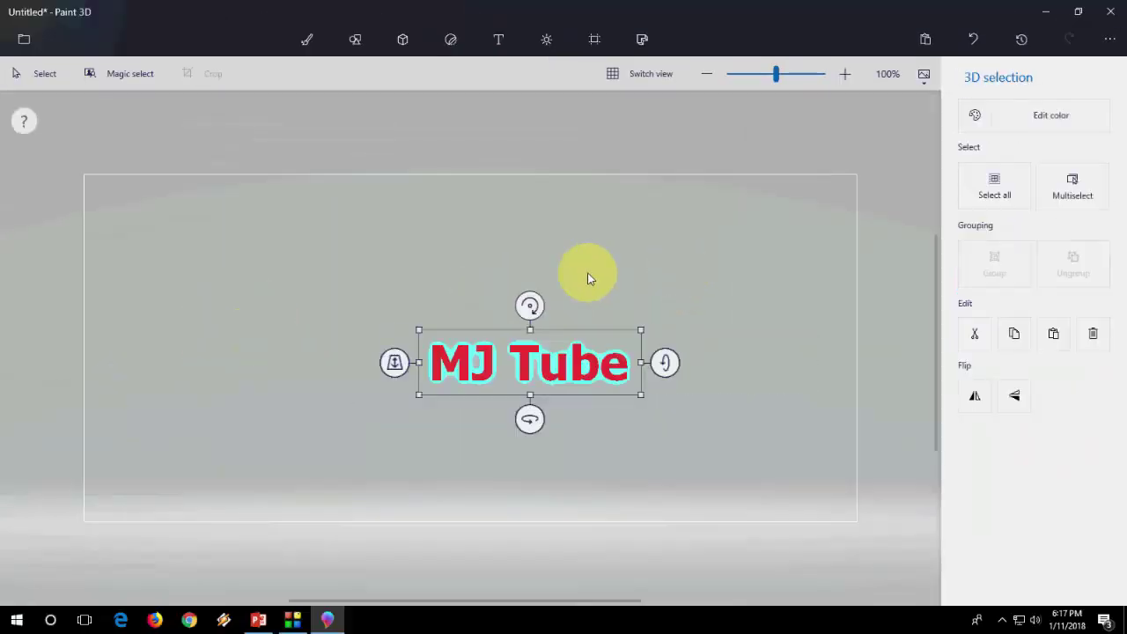
click(525, 337)
mouse_move(523, 277)
mouse_down()
mouse_move(551, 388)
mouse_move(552, 333)
mouse_up()
click(584, 372)
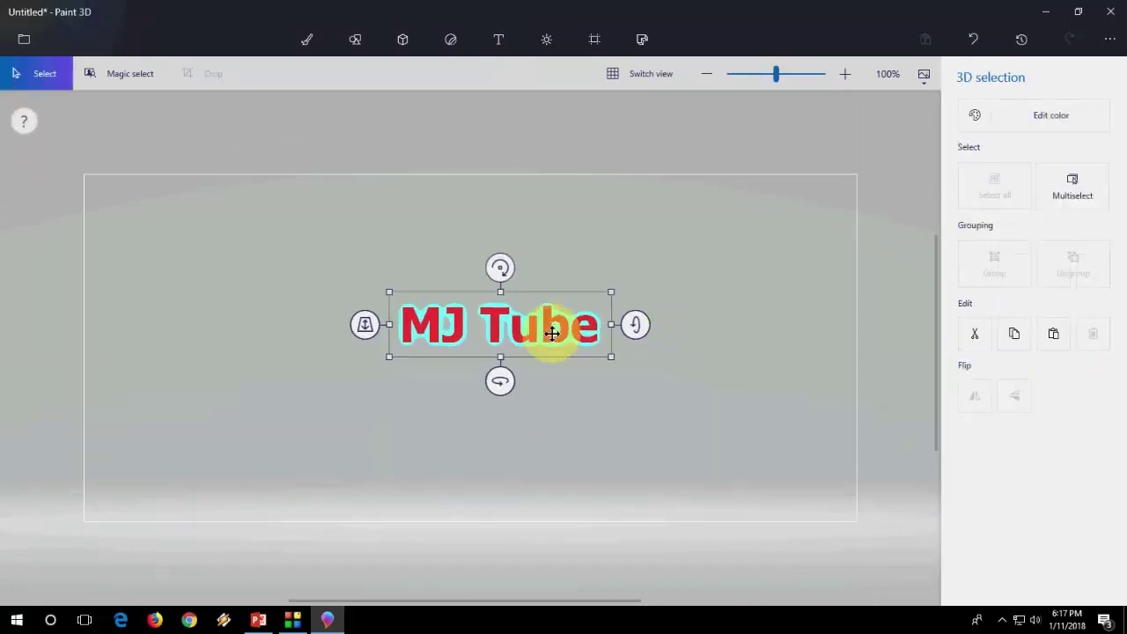
drag(631, 328, 632, 334)
drag(495, 381, 549, 314)
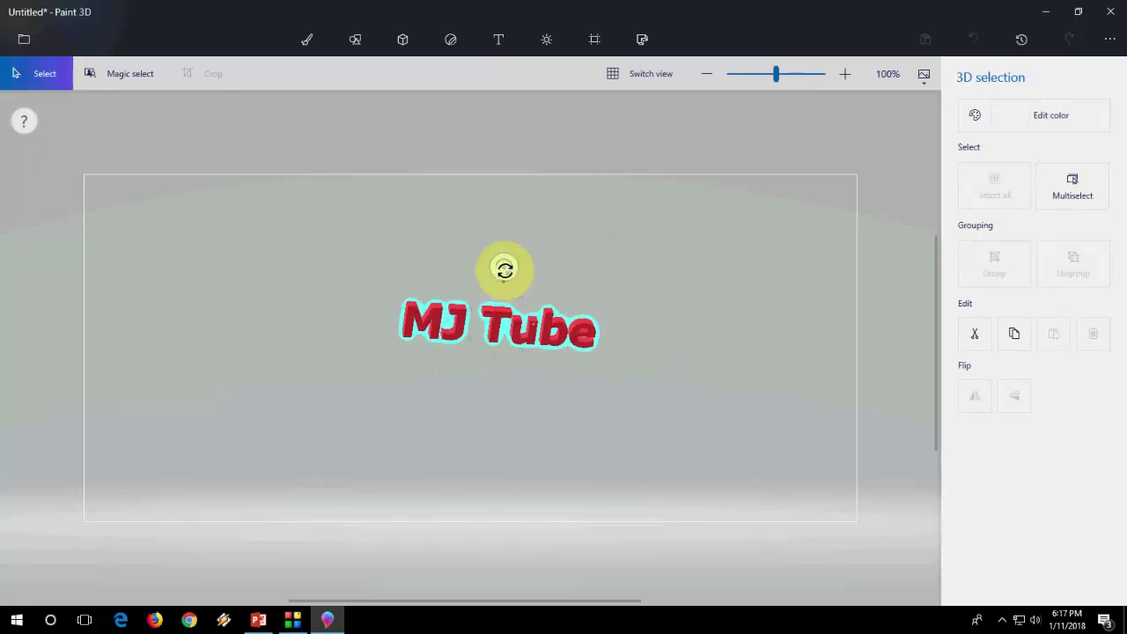
drag(504, 273, 490, 270)
drag(631, 325, 610, 370)
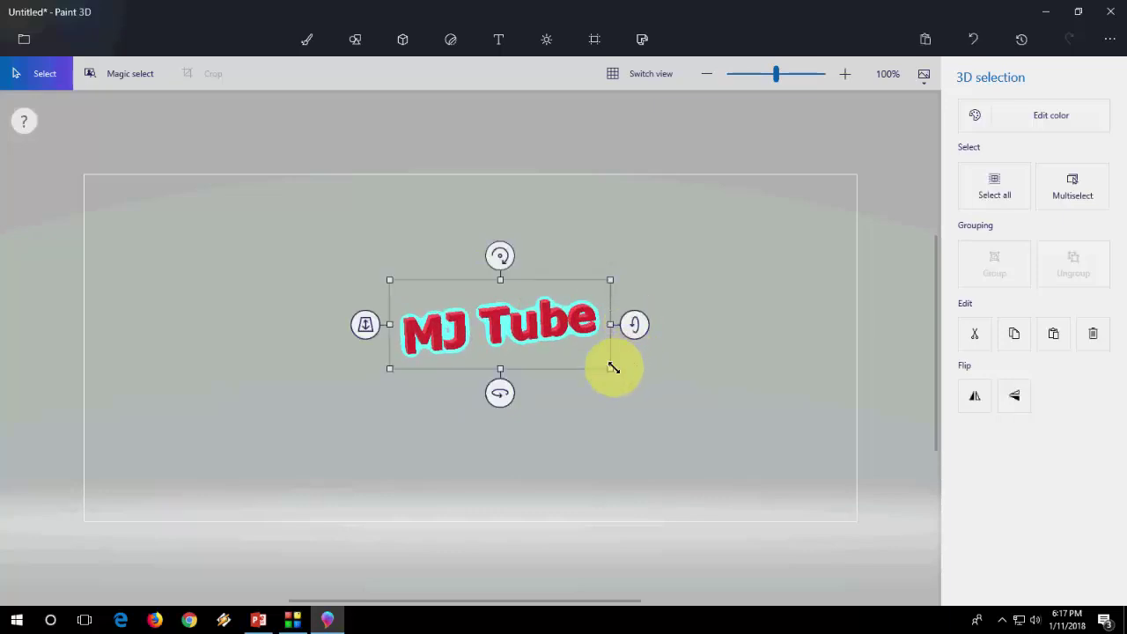
click(704, 407)
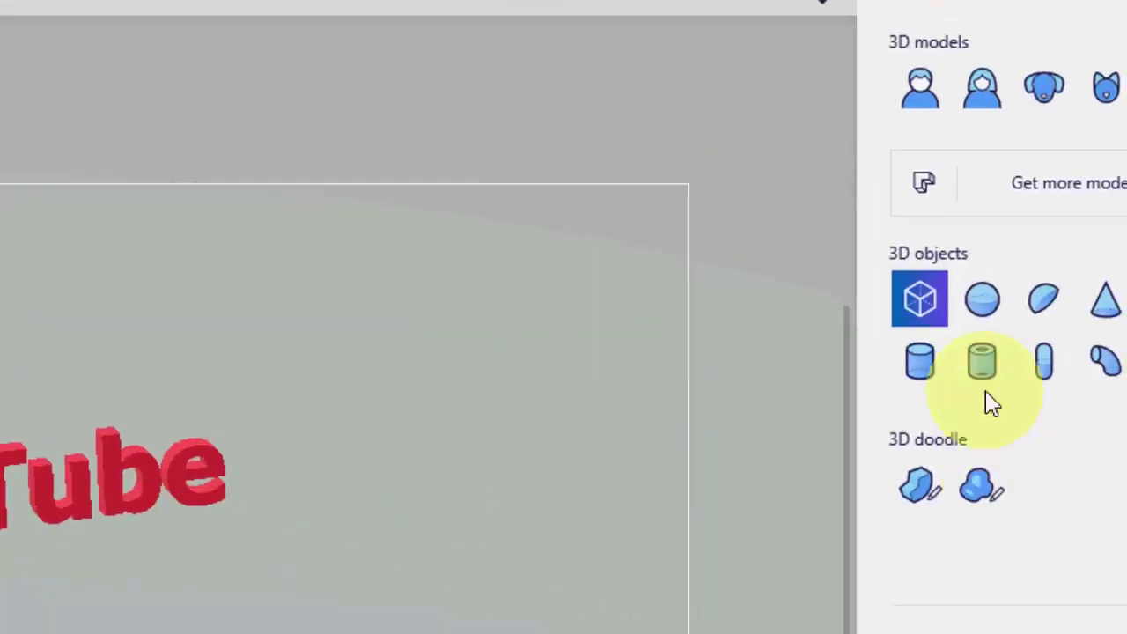
Draw a blue 3D tube, widen it behind the text, and tilt it to reveal its open top.
click(1061, 377)
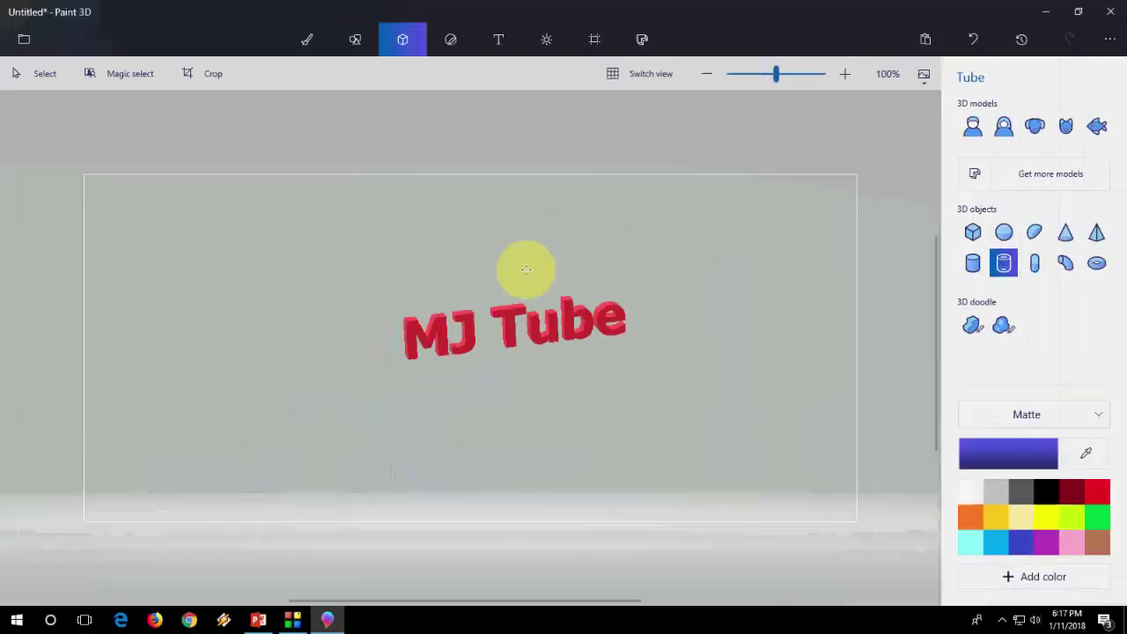
drag(550, 235, 682, 439)
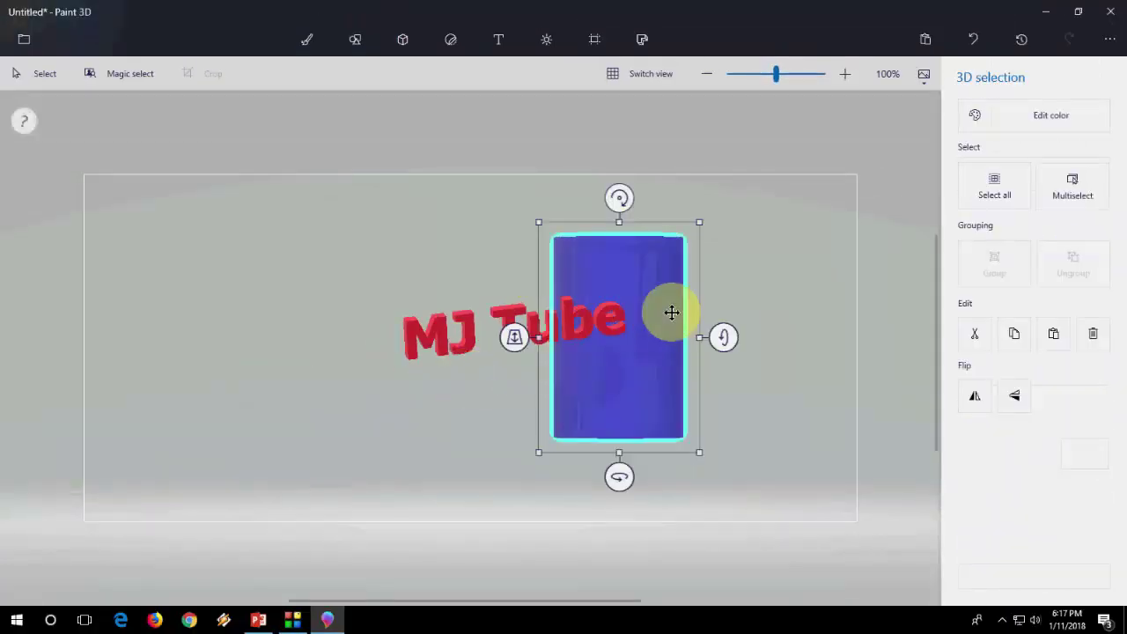
drag(540, 338, 368, 338)
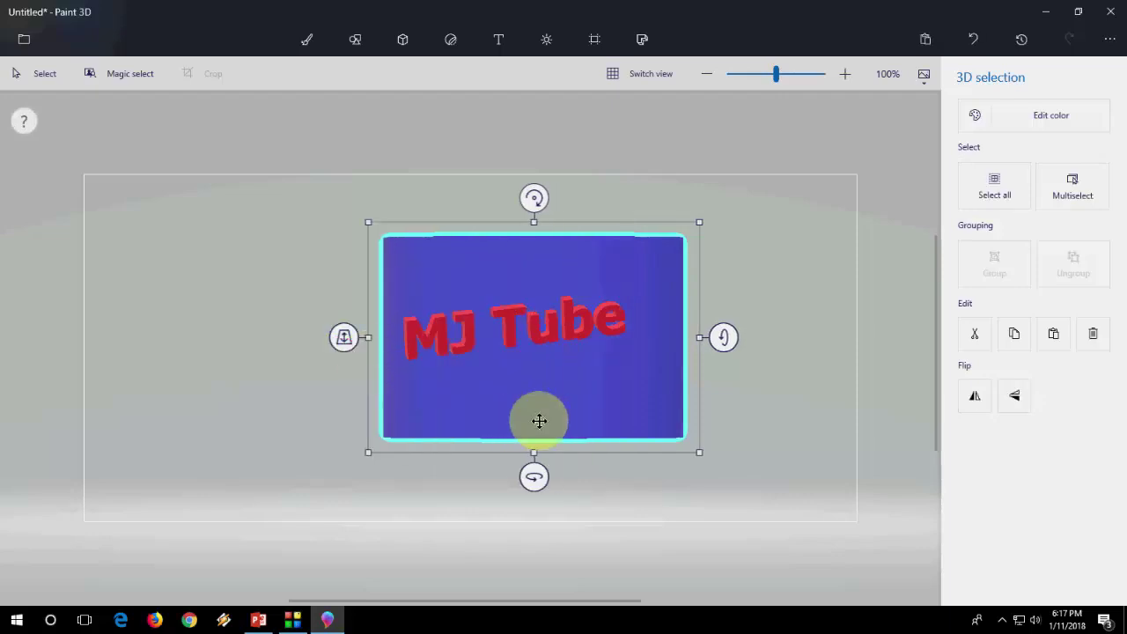
drag(716, 339, 721, 365)
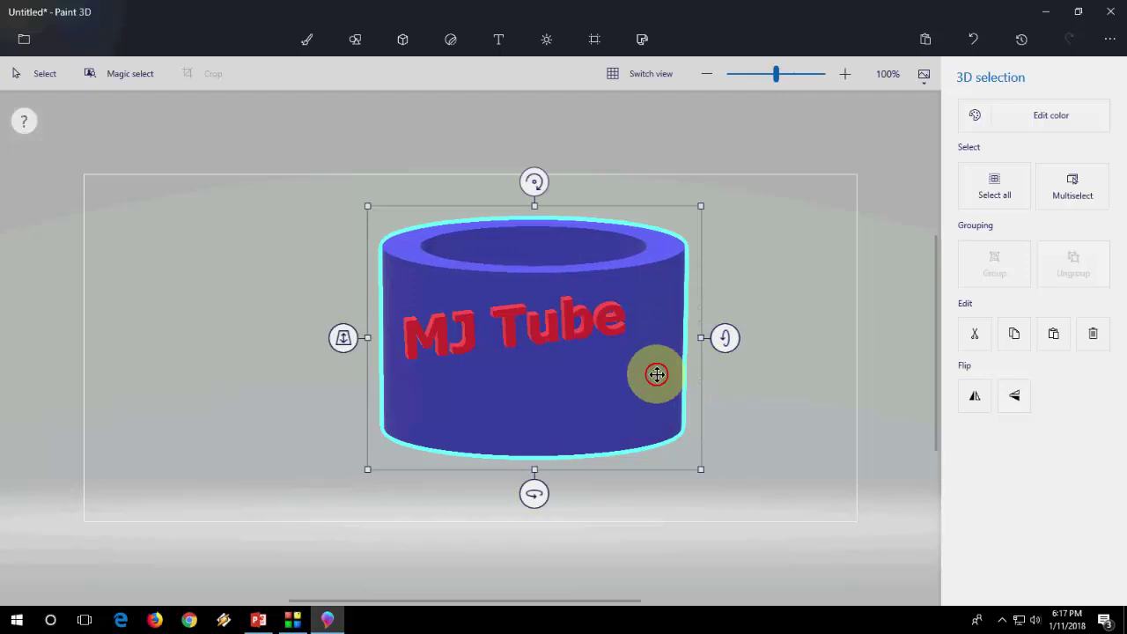
drag(654, 373, 638, 362)
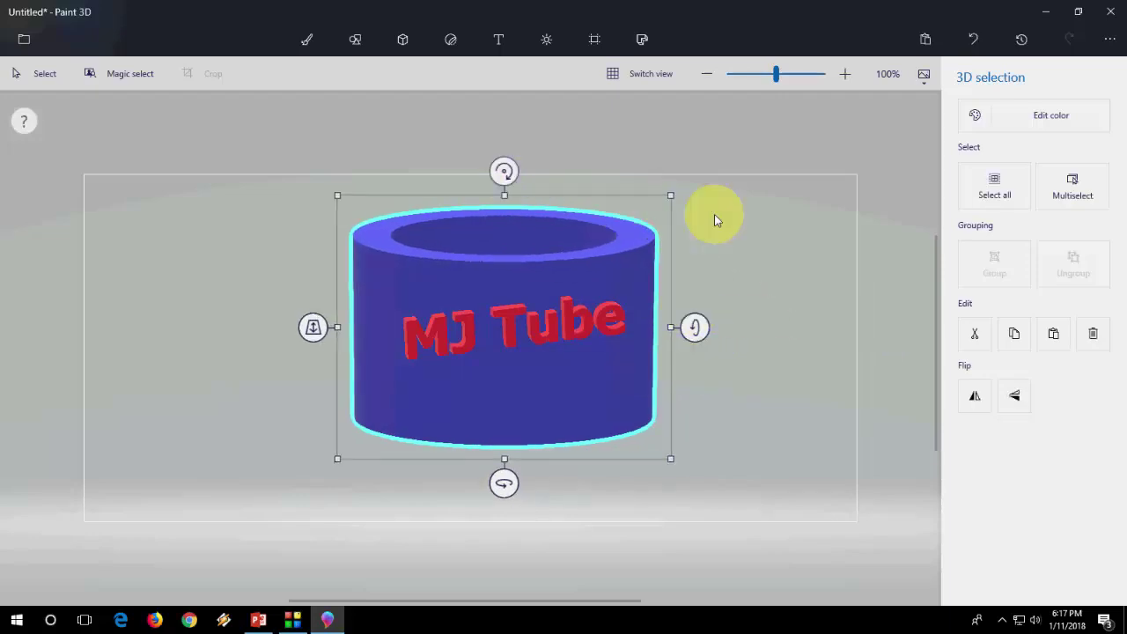
click(740, 232)
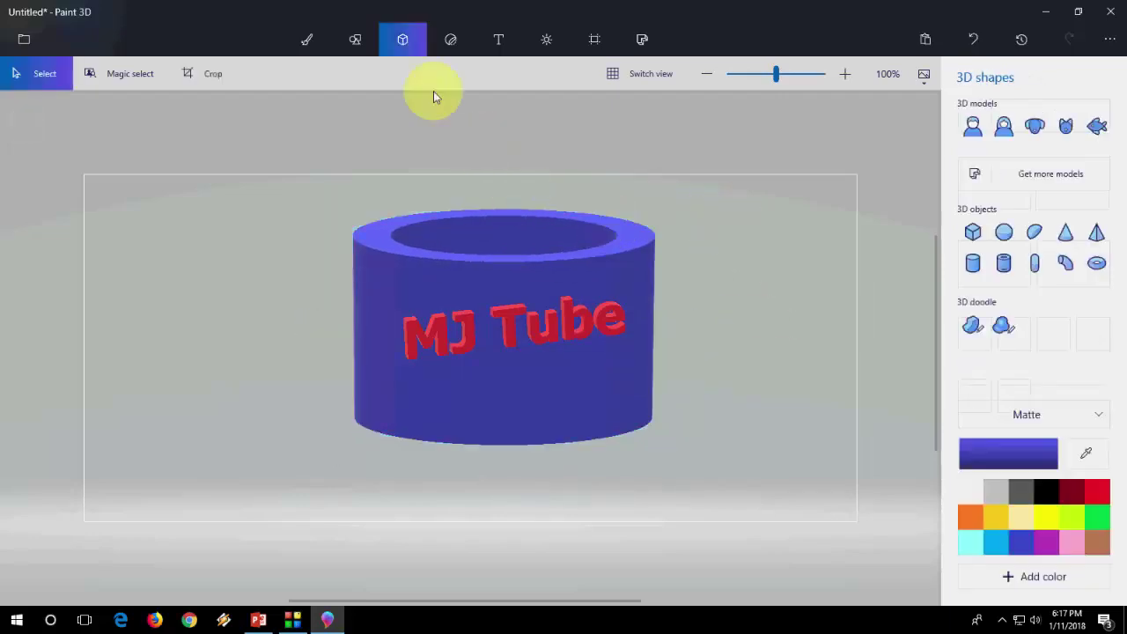
click(356, 39)
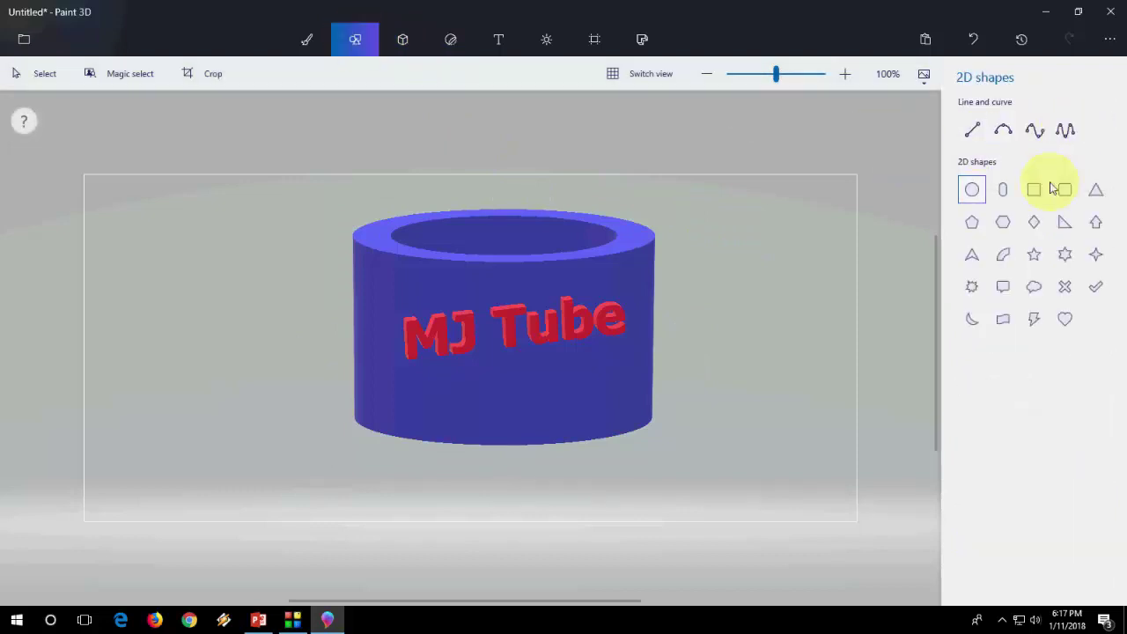
Place the smiling star sticker on the tube, shrink it, and position it below 'Tube'.
click(471, 42)
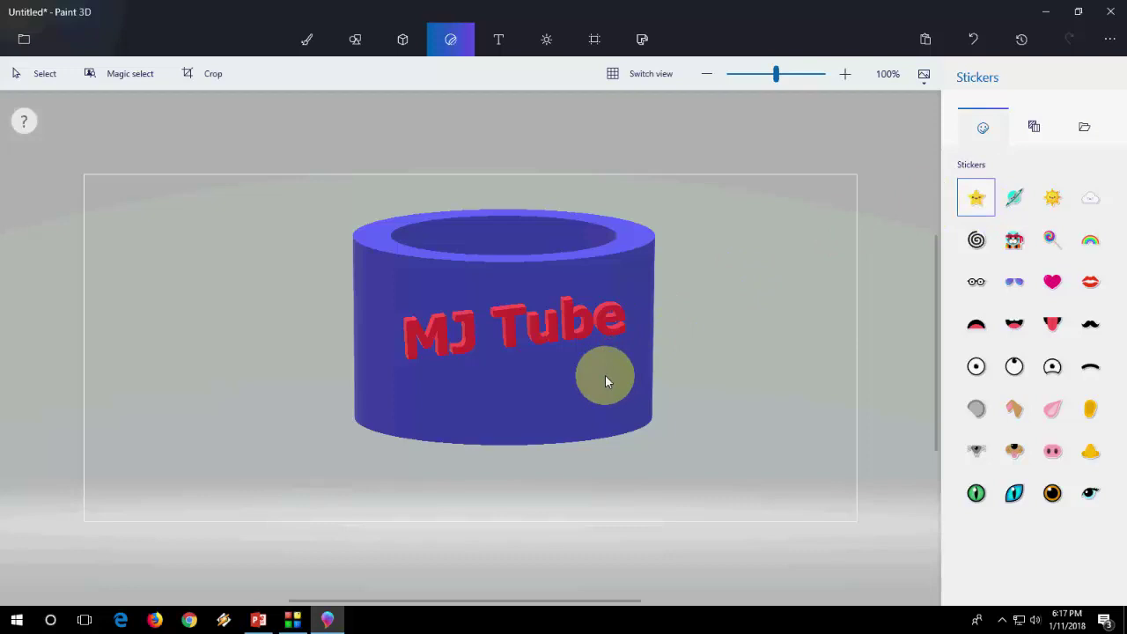
click(759, 321)
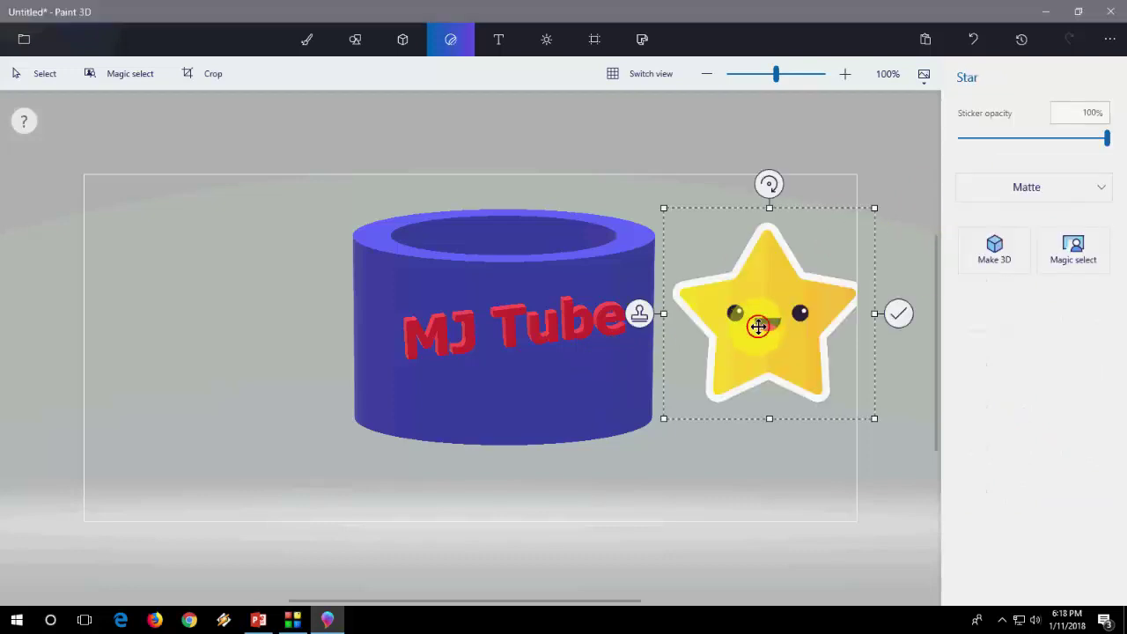
mouse_move(759, 323)
mouse_down()
mouse_move(626, 402)
mouse_move(572, 408)
mouse_move(529, 397)
mouse_up()
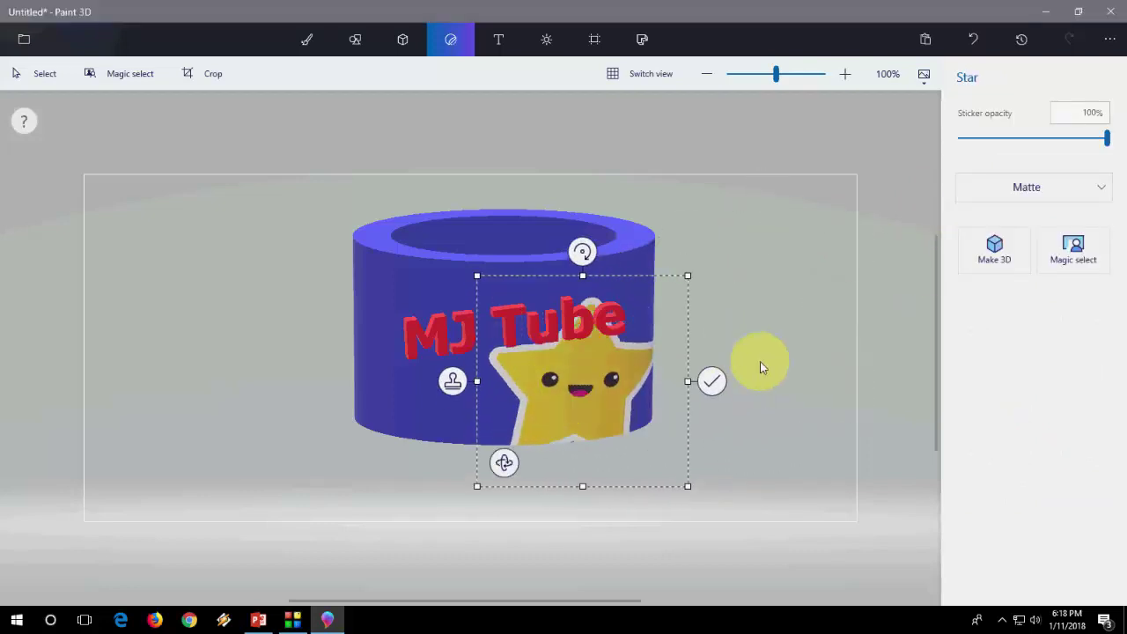
drag(687, 489, 624, 412)
drag(652, 289, 603, 339)
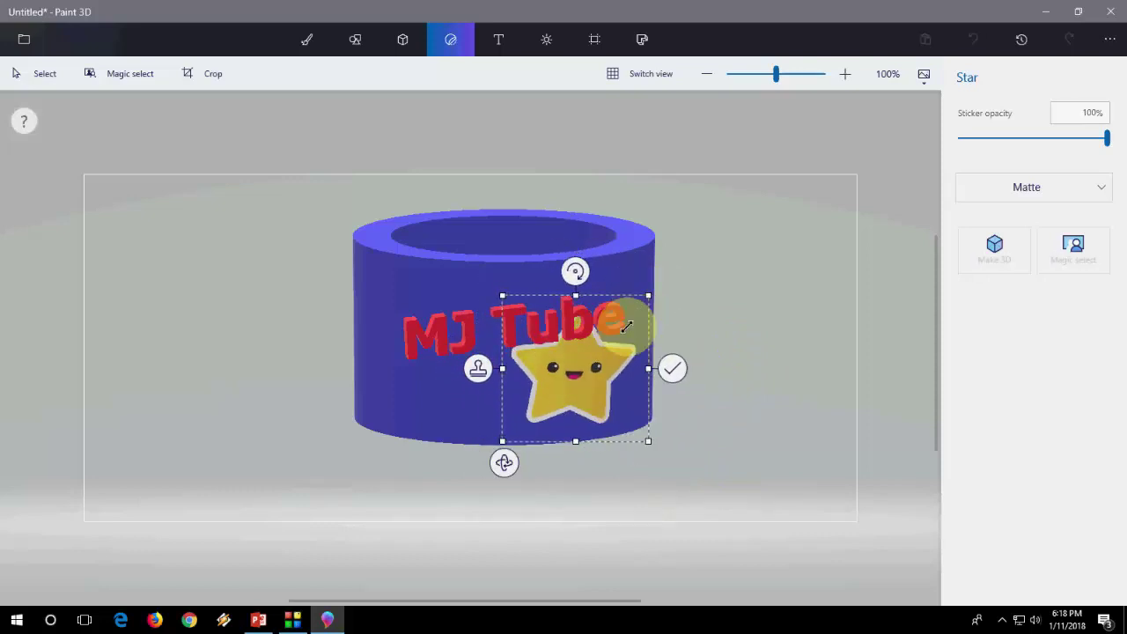
mouse_move(589, 390)
mouse_down()
mouse_move(566, 224)
mouse_move(548, 277)
mouse_move(529, 288)
mouse_move(405, 291)
mouse_move(397, 367)
mouse_move(644, 402)
mouse_move(669, 263)
mouse_move(663, 392)
mouse_move(607, 364)
mouse_up()
Fix the star, then add an enlarged glasses sticker above 'MJ' on the tube.
click(853, 282)
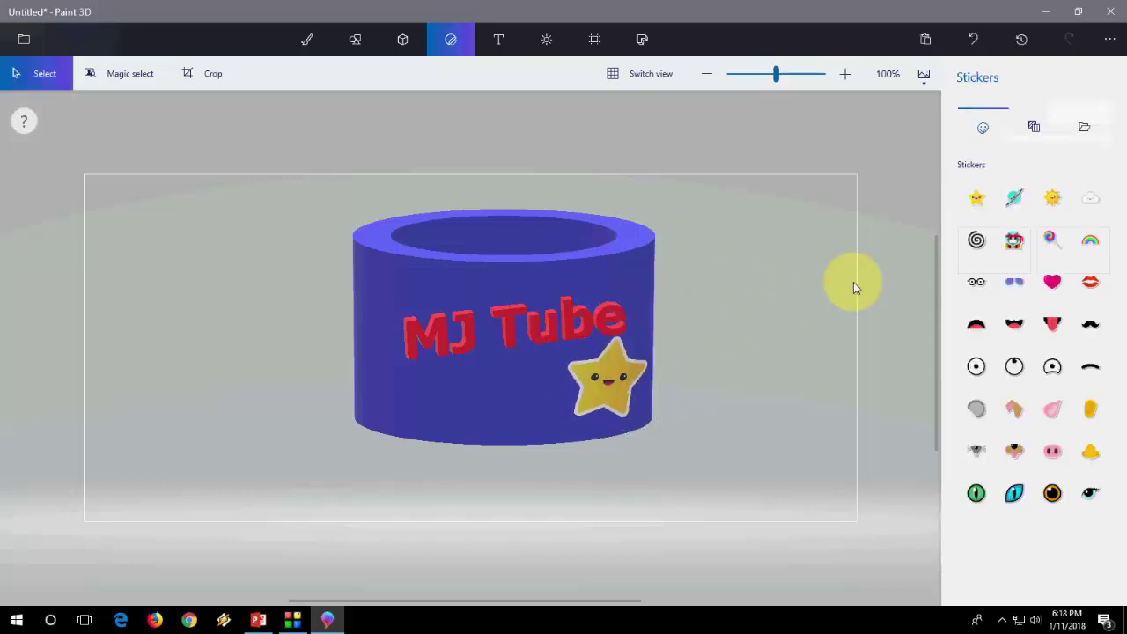
click(974, 284)
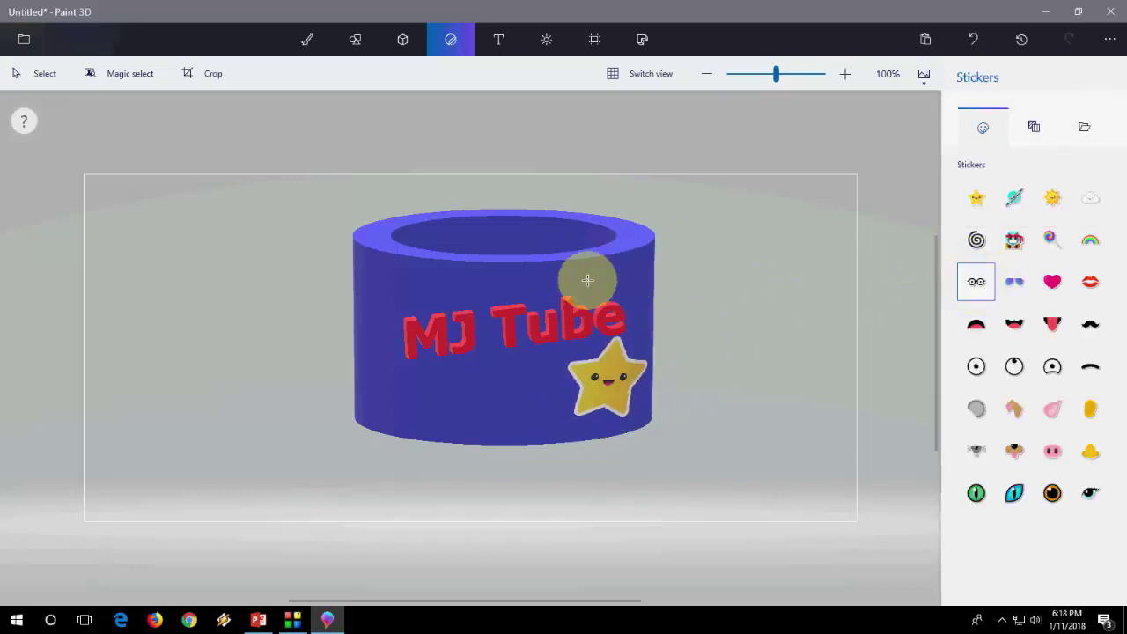
click(541, 251)
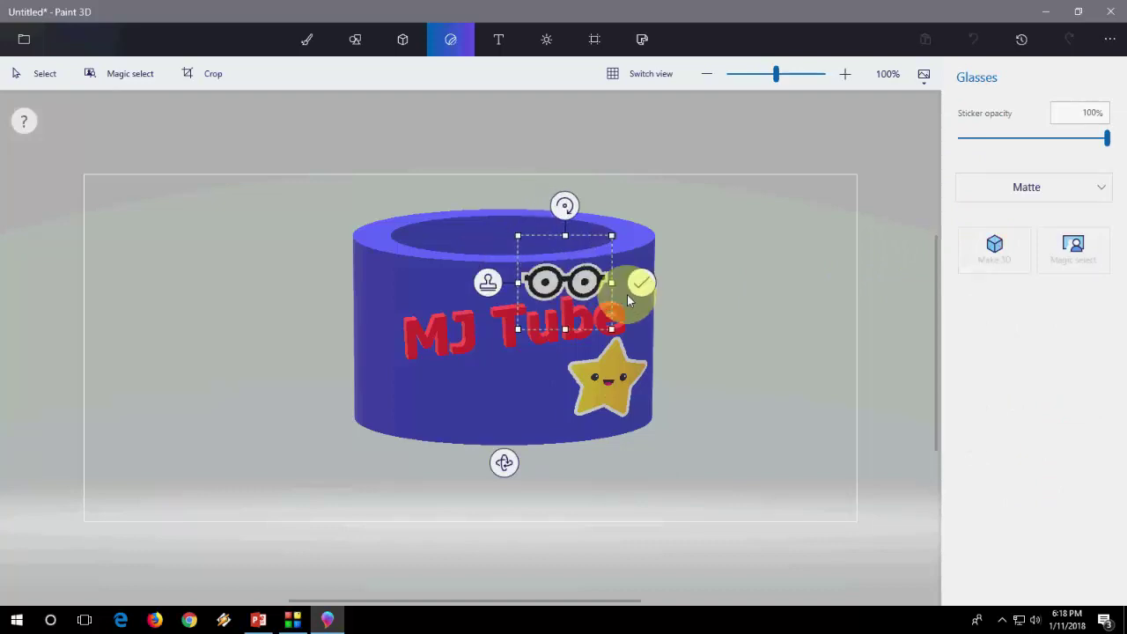
mouse_move(547, 257)
mouse_down()
mouse_move(648, 301)
mouse_move(449, 228)
mouse_move(402, 244)
mouse_move(410, 265)
mouse_move(511, 274)
mouse_move(586, 266)
mouse_move(624, 226)
mouse_move(479, 235)
mouse_move(465, 277)
mouse_move(486, 282)
mouse_move(478, 277)
mouse_up()
click(722, 266)
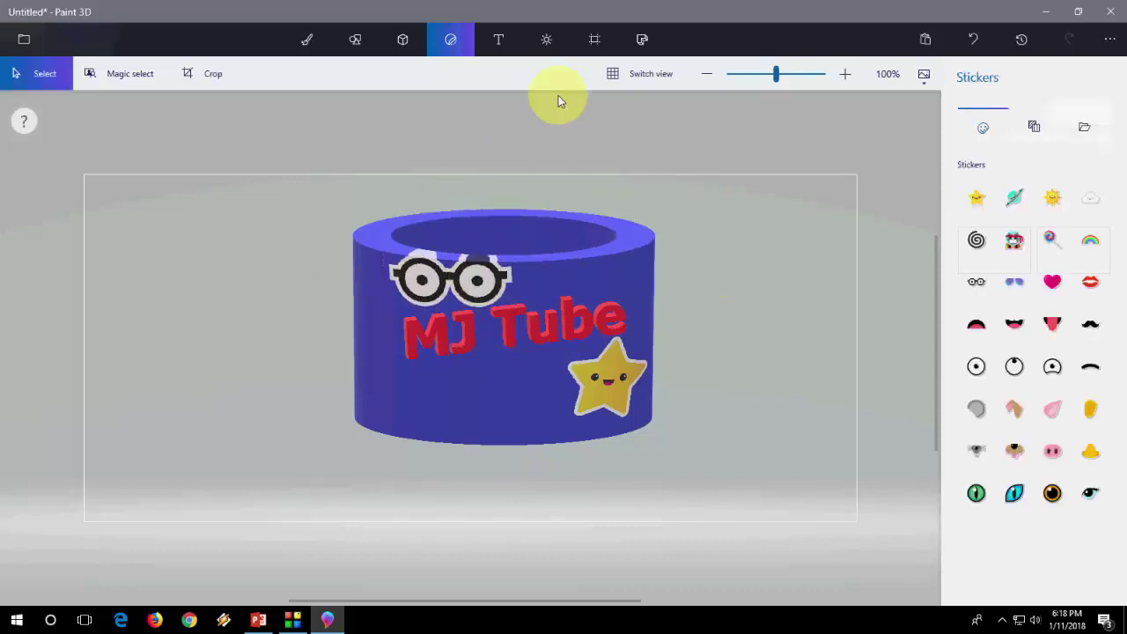
Draw a black 2D arc across the tube's upper right, above the word Tube.
click(420, 41)
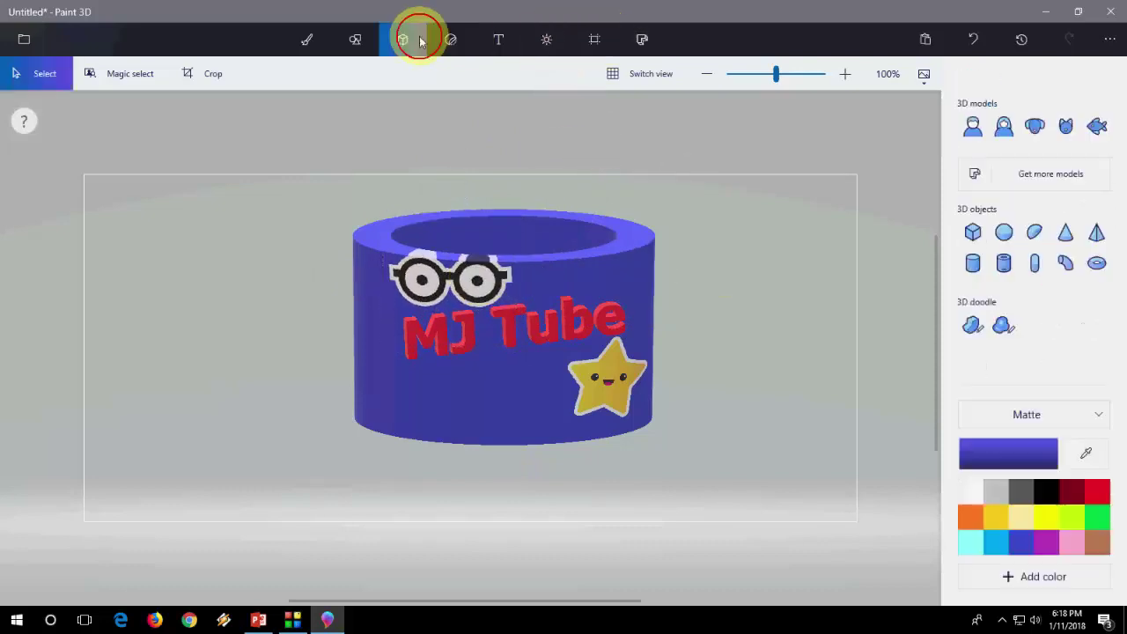
click(356, 40)
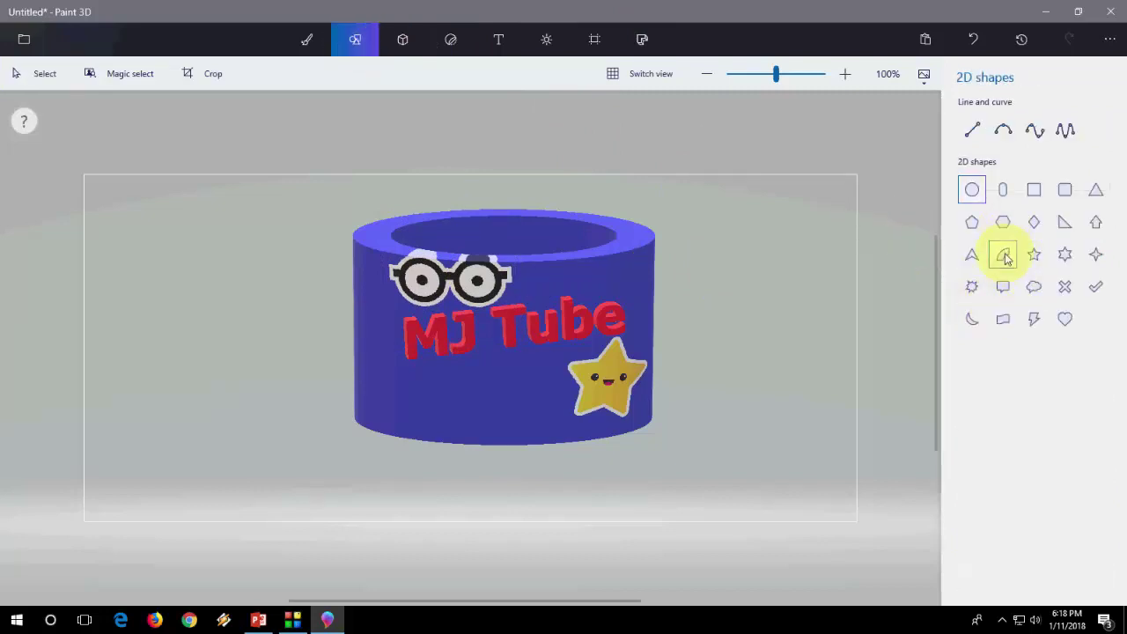
mouse_move(426, 370)
mouse_down()
mouse_move(599, 328)
mouse_move(484, 380)
mouse_move(558, 400)
mouse_move(555, 428)
mouse_move(488, 378)
mouse_move(495, 335)
mouse_move(497, 344)
mouse_move(620, 320)
mouse_move(529, 333)
mouse_move(551, 242)
mouse_move(596, 232)
mouse_move(621, 251)
mouse_move(639, 301)
mouse_move(640, 287)
mouse_up()
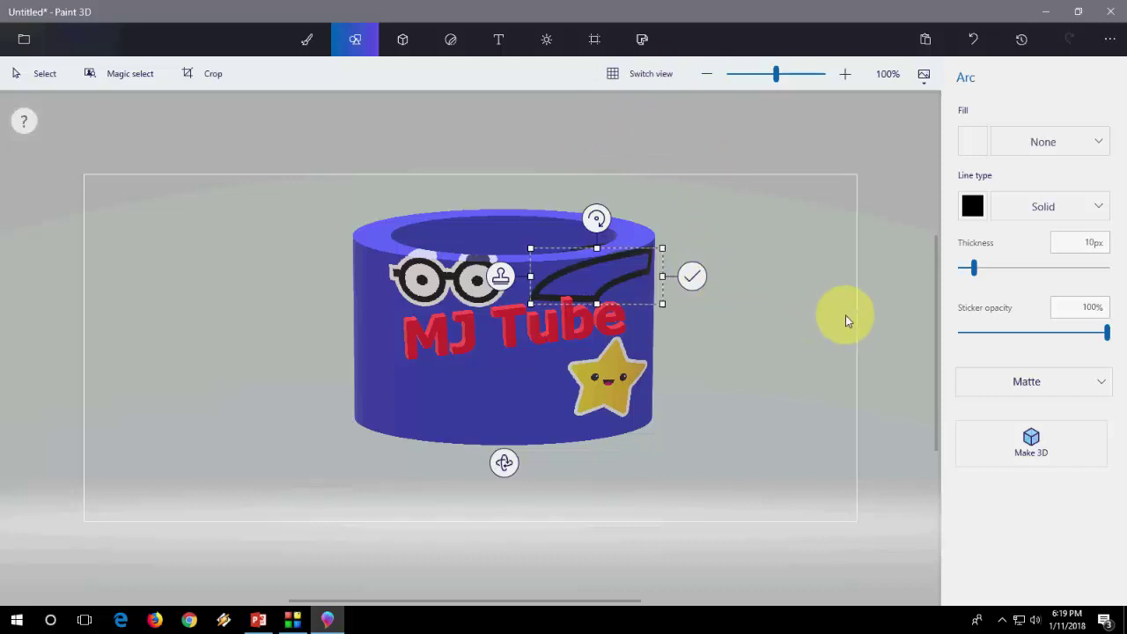
click(392, 41)
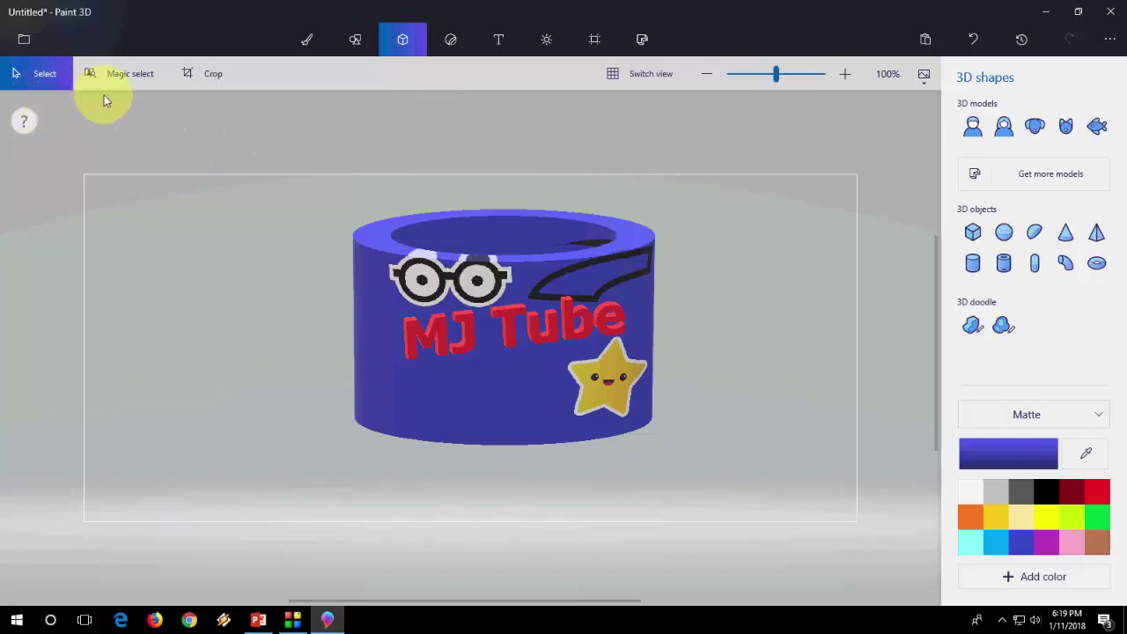
Export the design from the menu as a 2D PNG file.
click(18, 44)
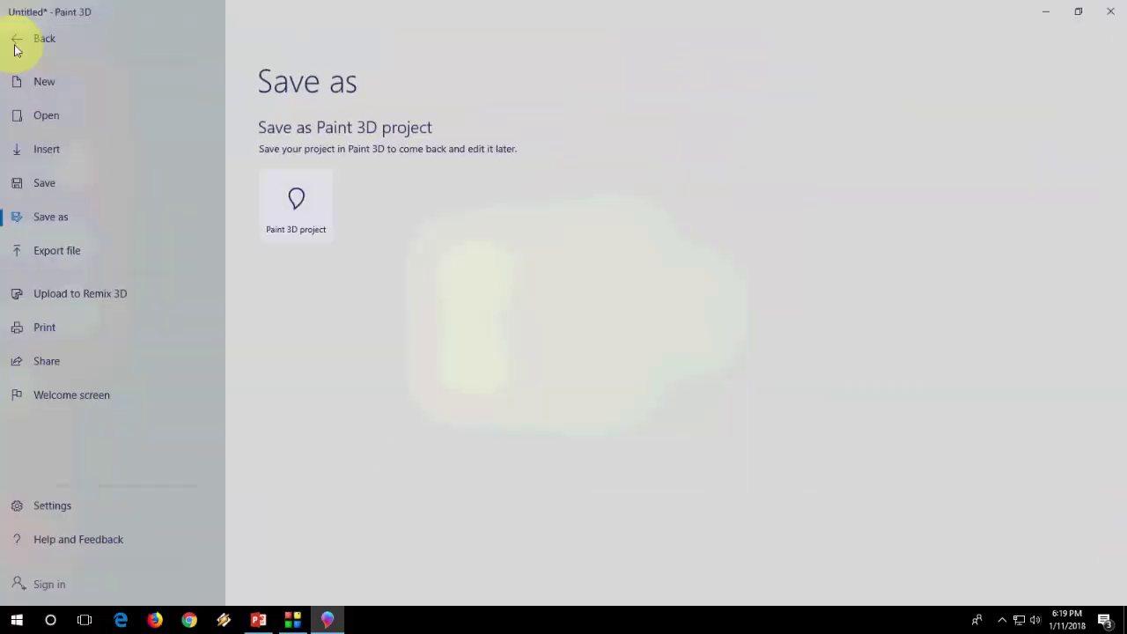
click(25, 41)
click(26, 40)
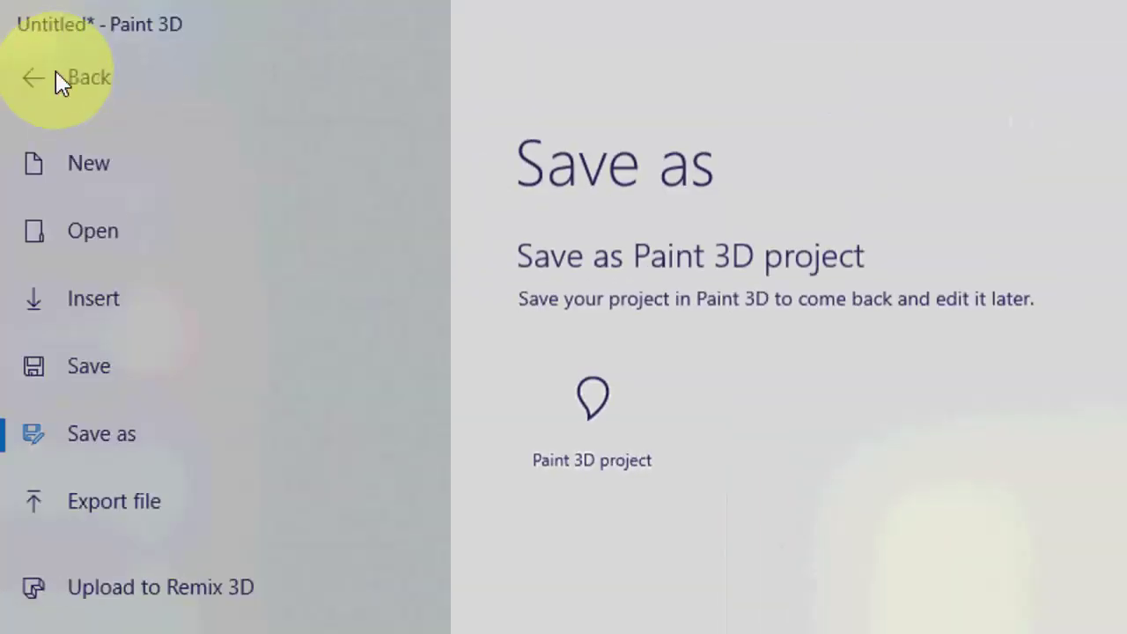
click(74, 260)
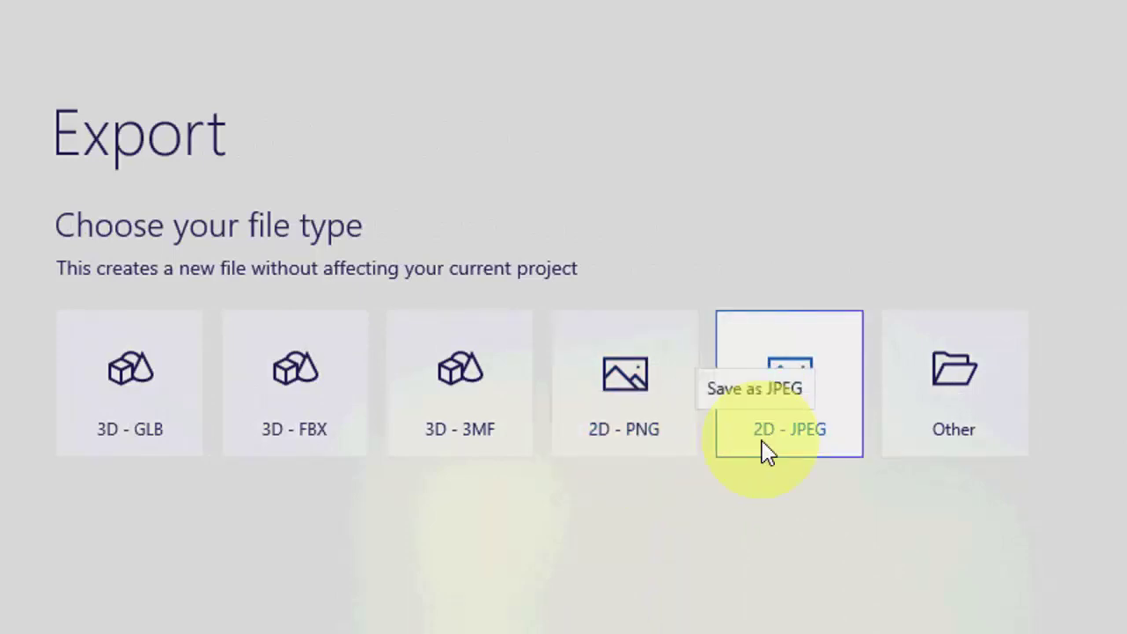
click(660, 446)
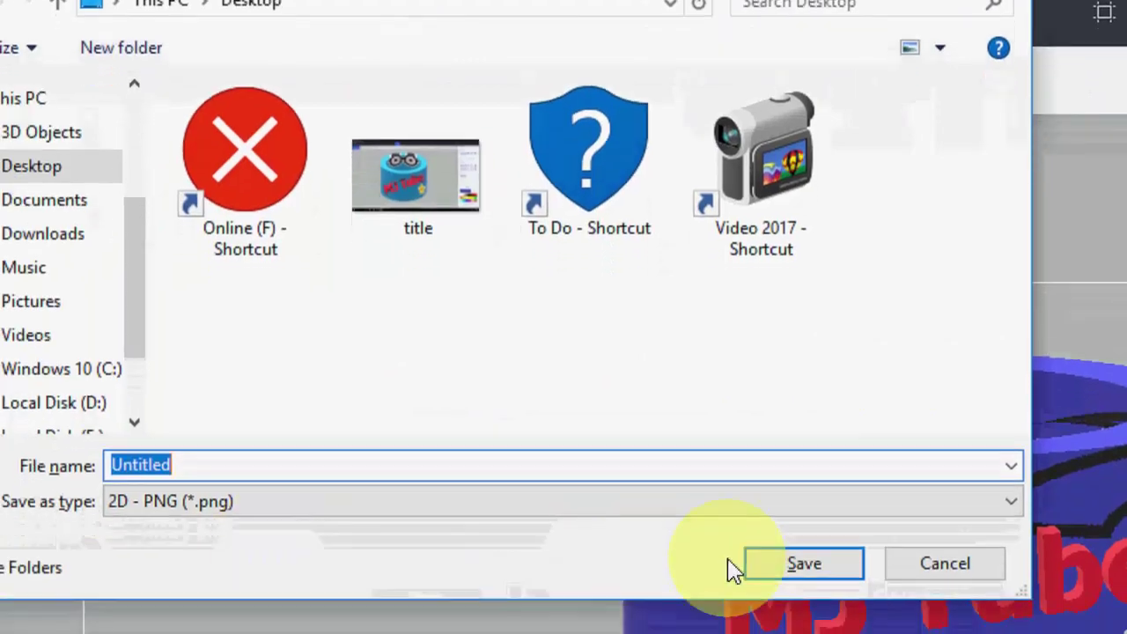
click(426, 600)
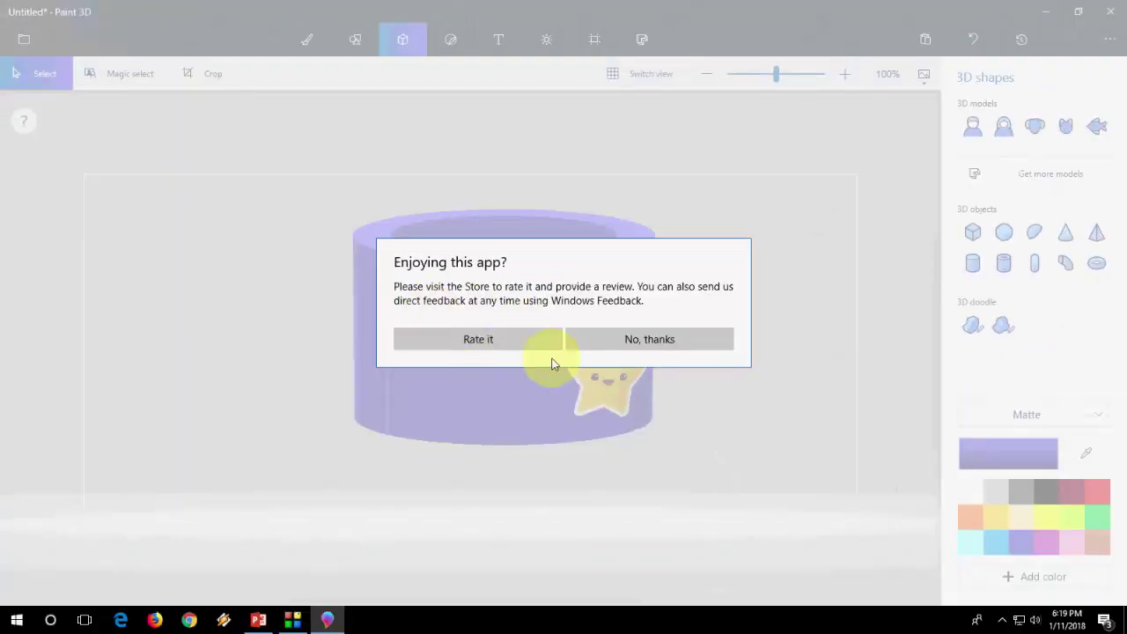
Dismiss the rating prompt and preview the exported Untitled.png in Photos.
click(611, 338)
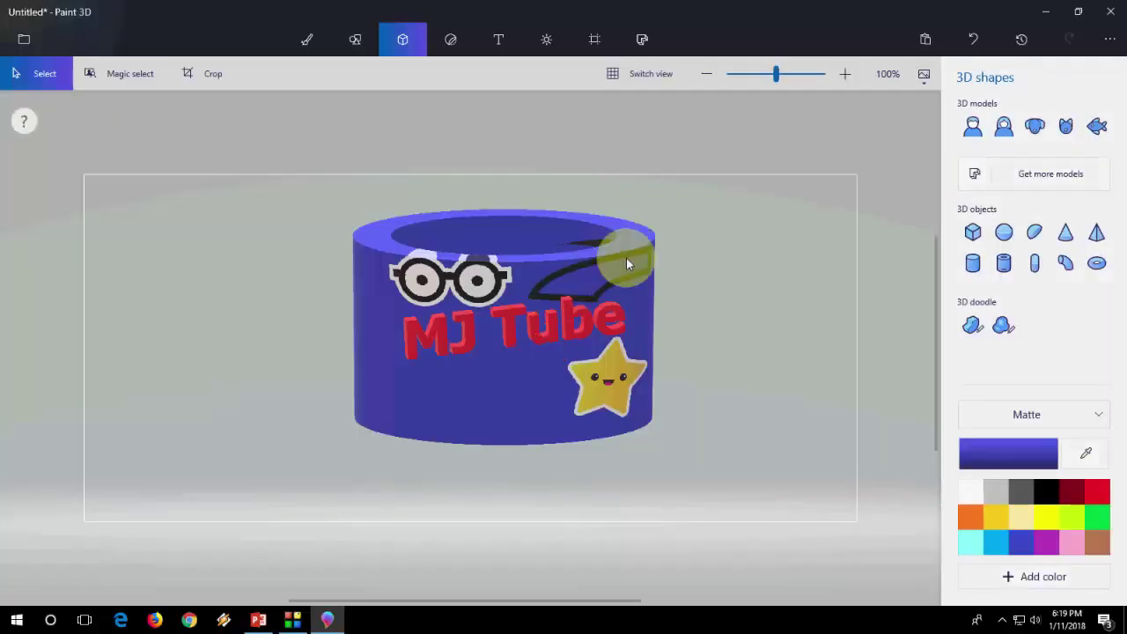
click(1044, 12)
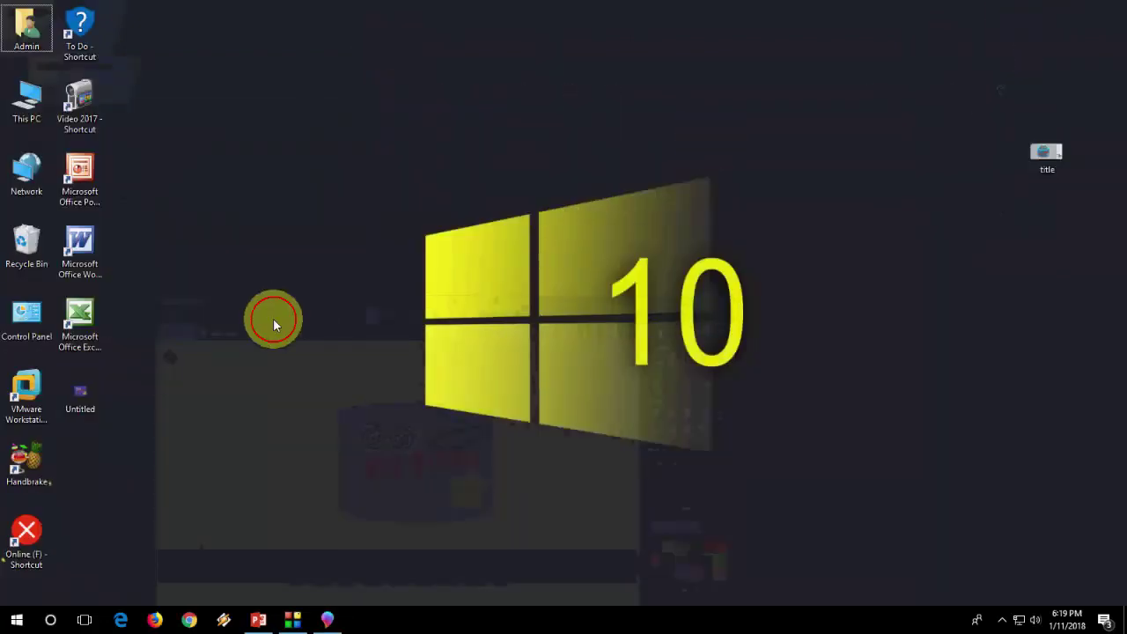
double_click(80, 392)
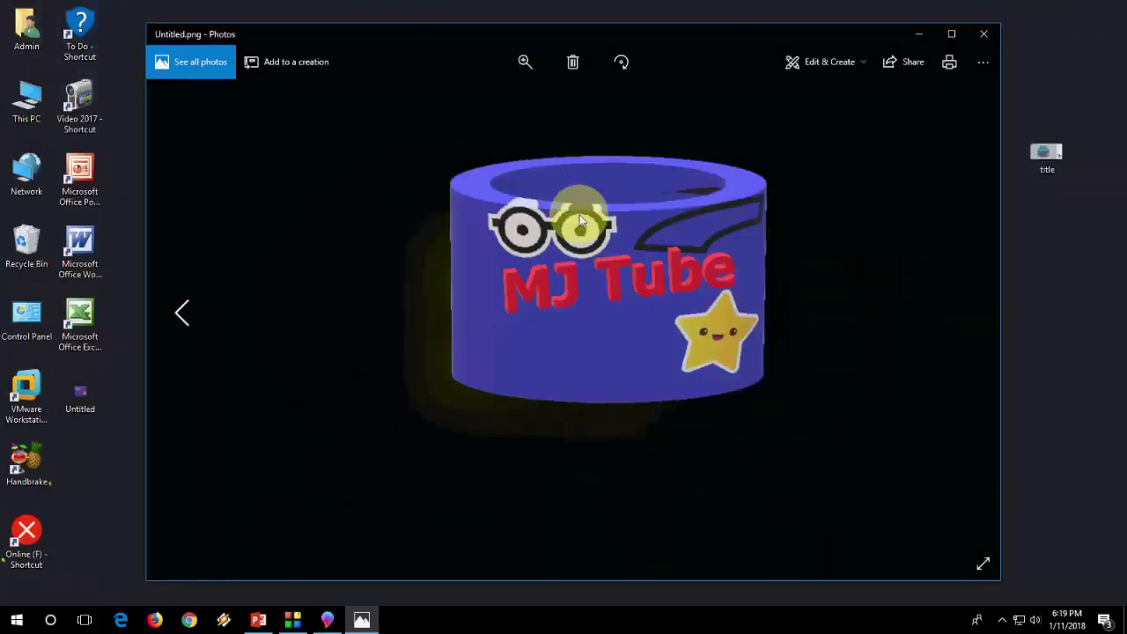
click(984, 34)
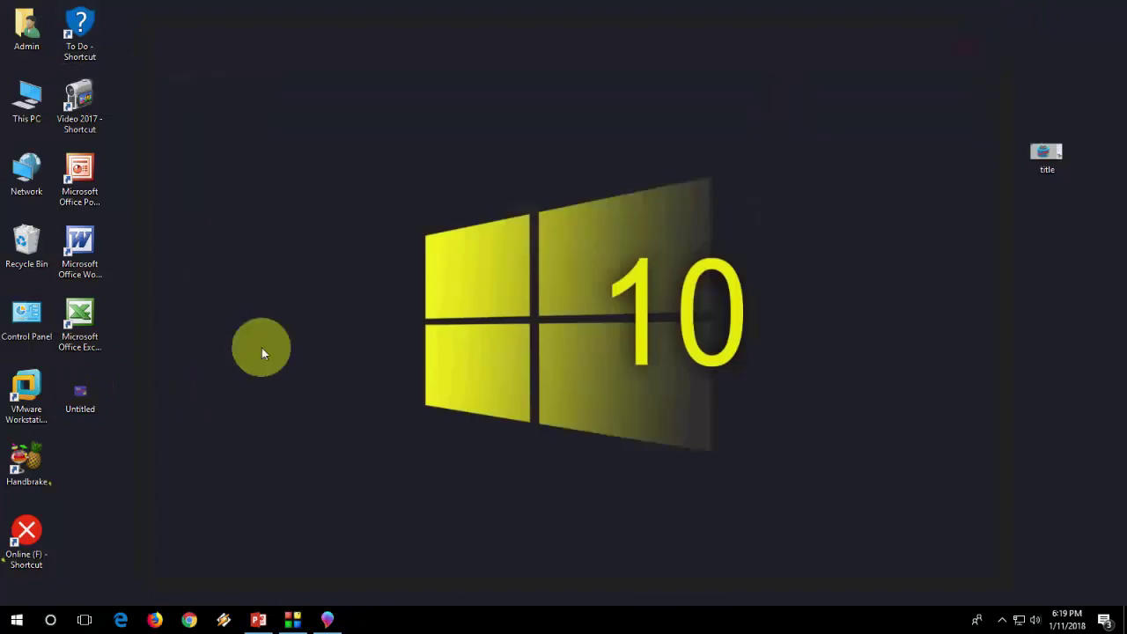
Paste the tube picture onto the PowerPoint slide, check its transparent background, and close PowerPoint.
click(288, 591)
key(ctrl+v)
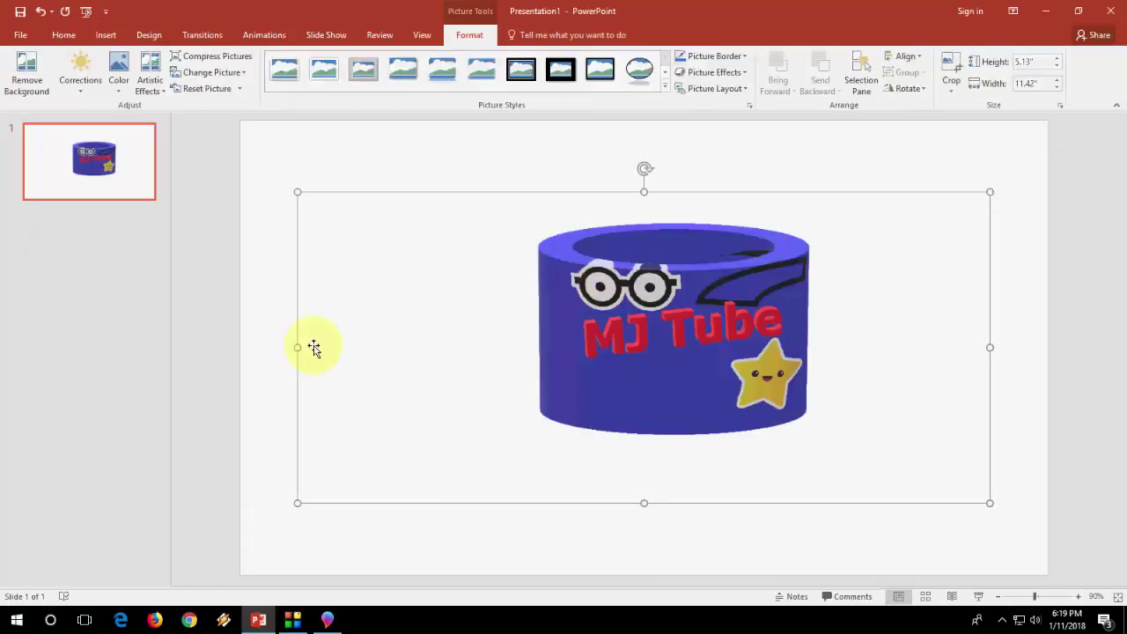
click(263, 346)
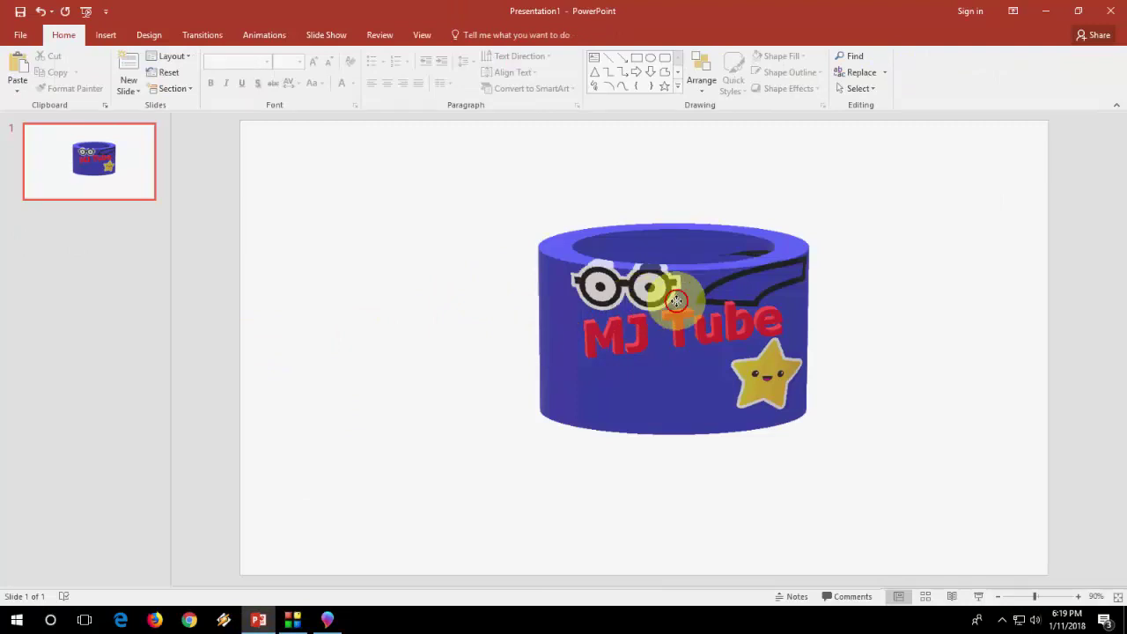
click(648, 312)
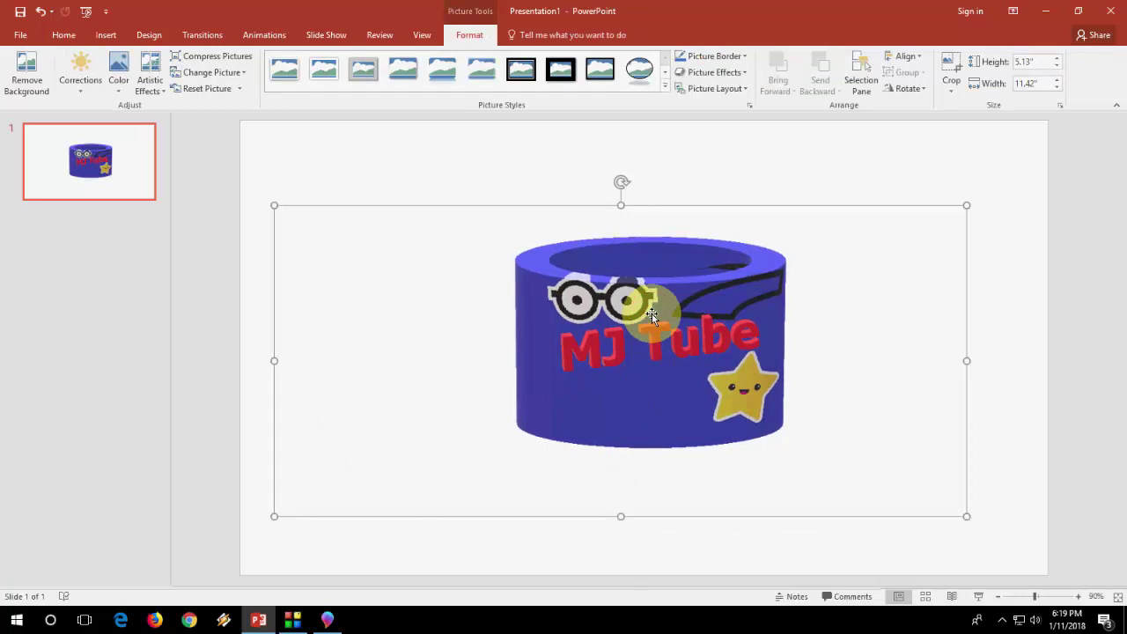
click(1111, 13)
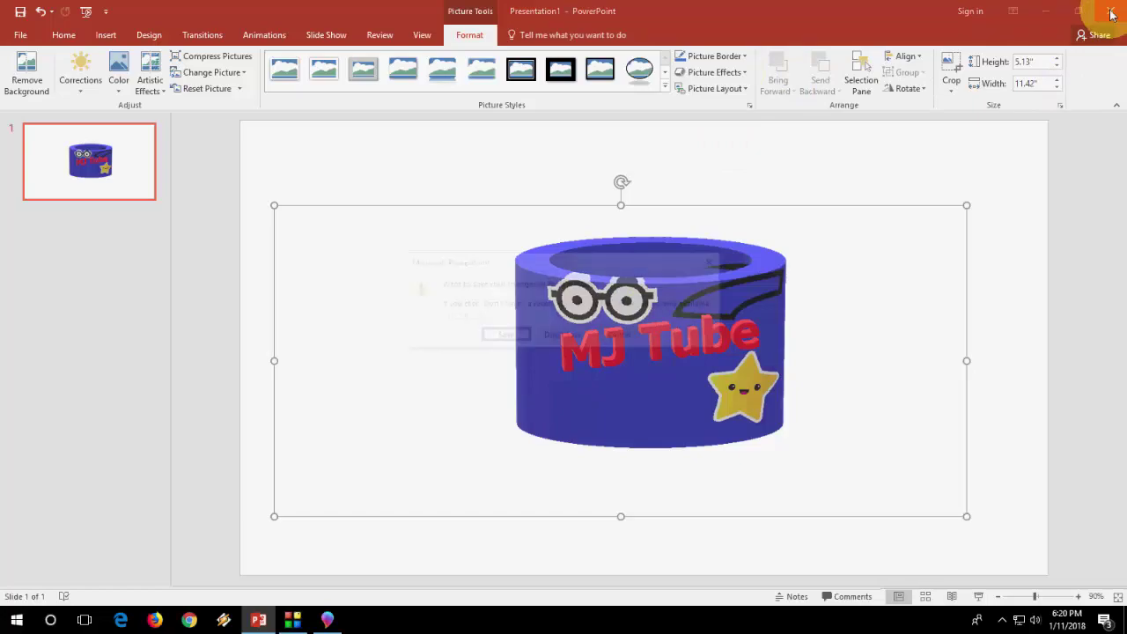